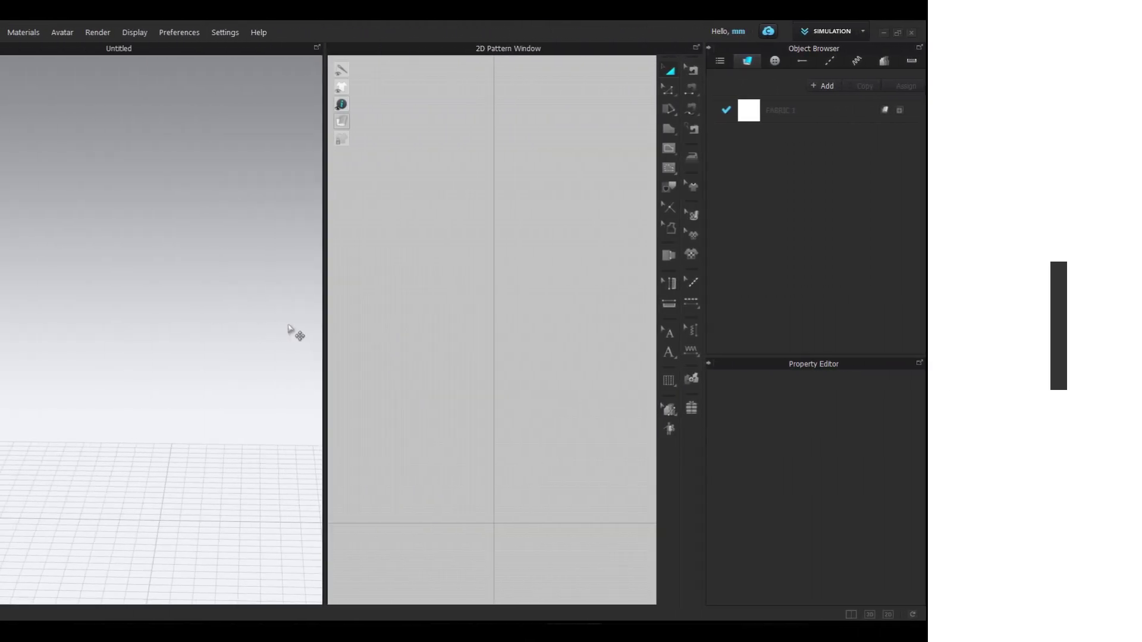
Open the rrff.zprj project from the CLO PROJECT library folder and proceed despite the memory warning
{"action": "scroll", "coordinate": [112, 210], "scroll_direction": "down", "scroll_amount": 1}
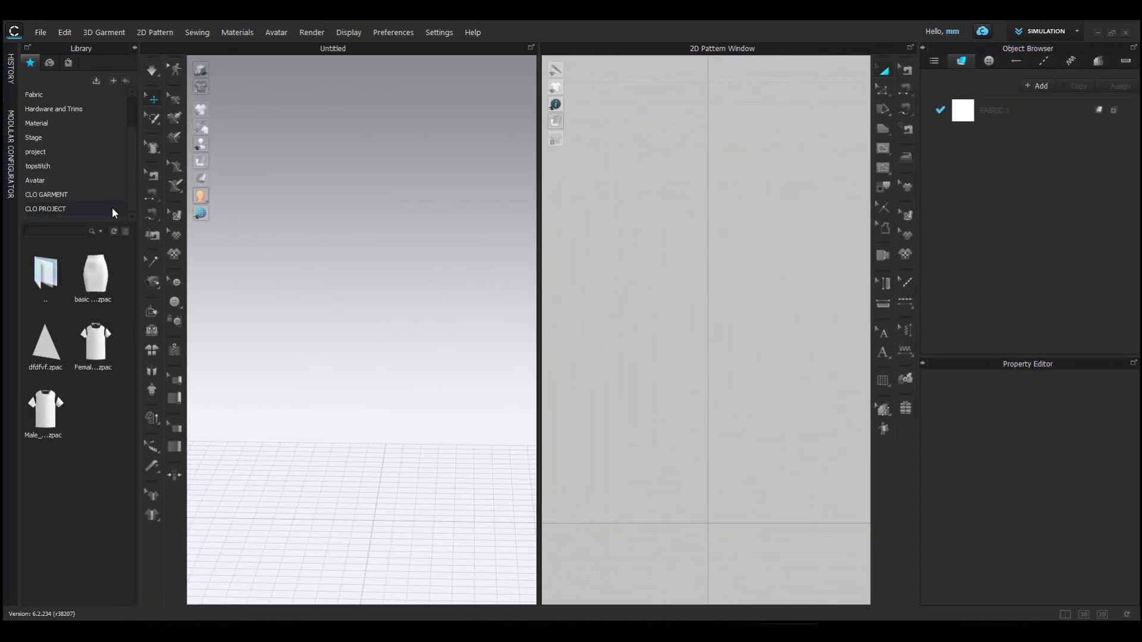
{"action": "left_click", "coordinate": [112, 209]}
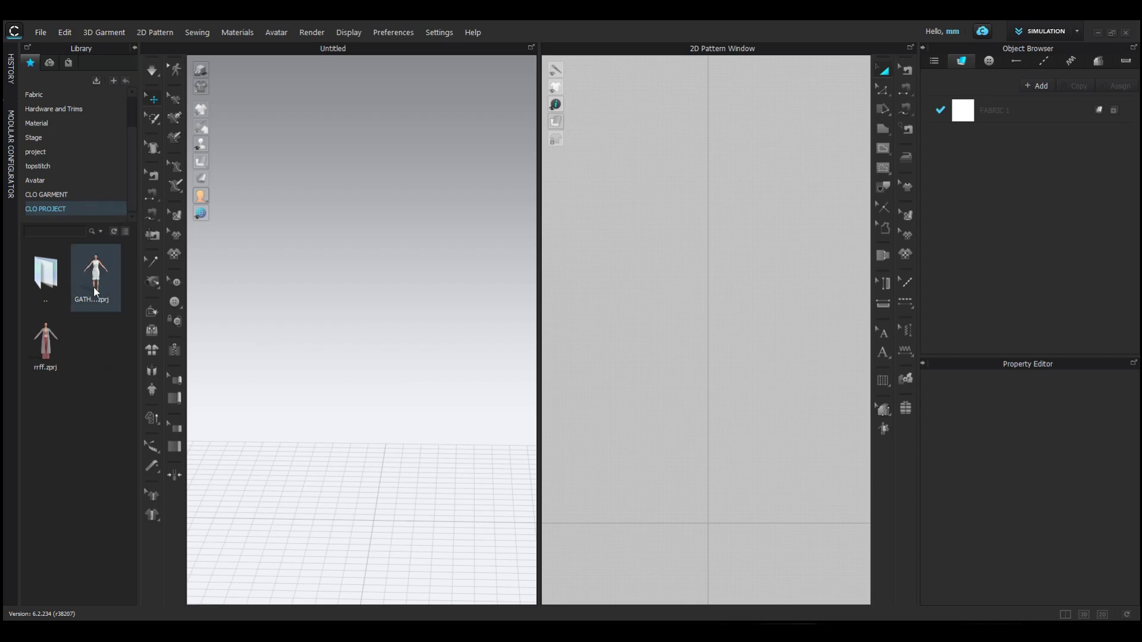
{"action": "double_click", "coordinate": [47, 357]}
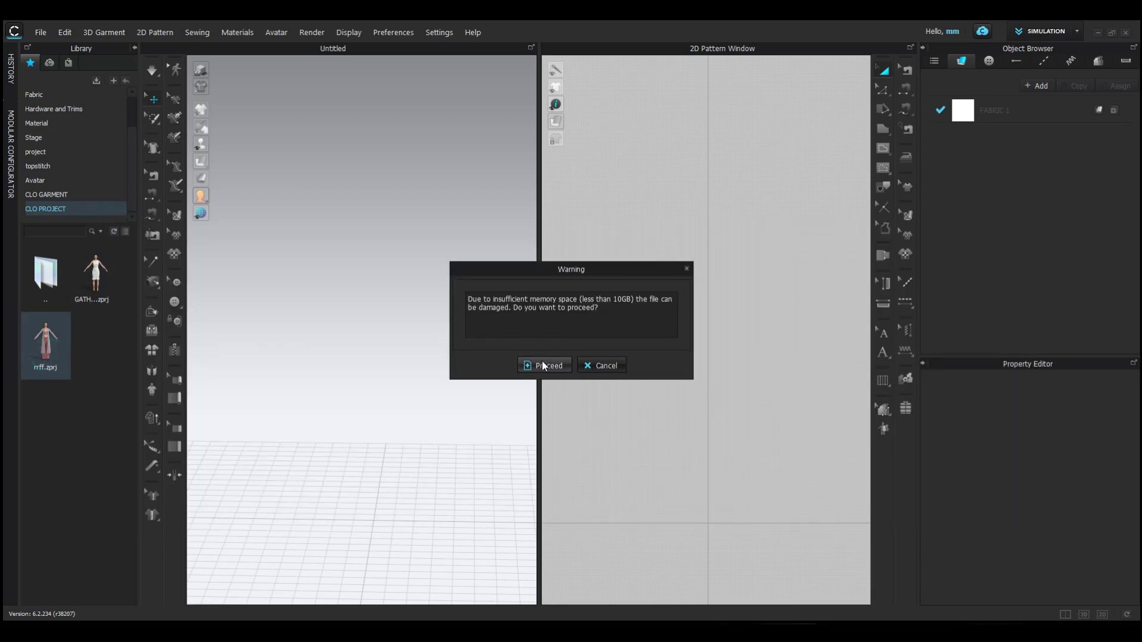
{"action": "left_click", "coordinate": [543, 365]}
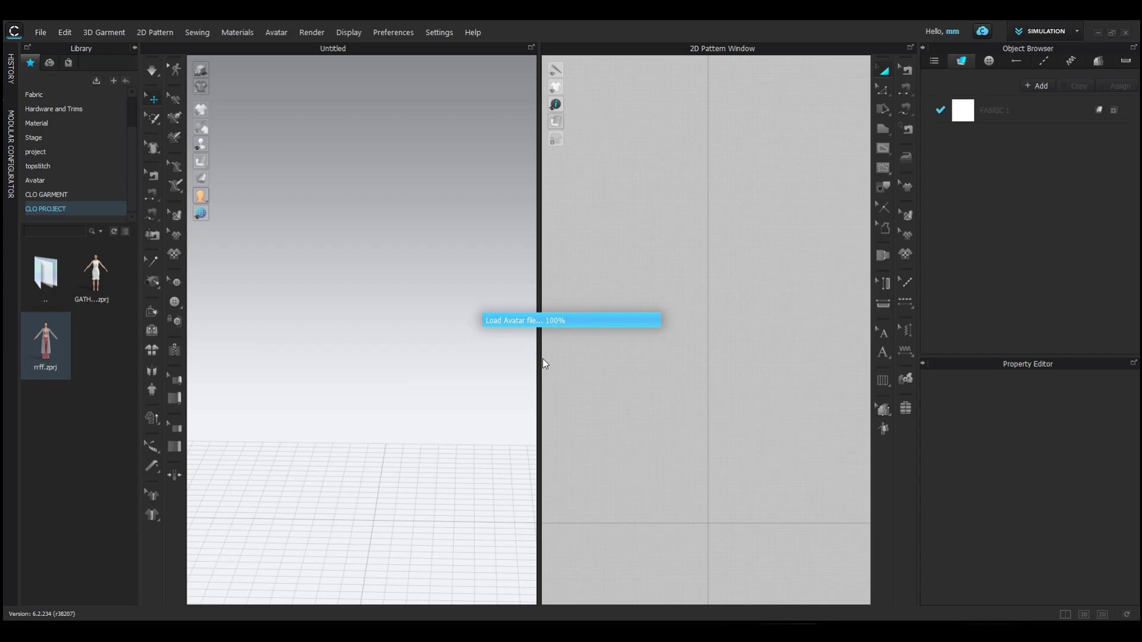
{"action": "left_click", "coordinate": [543, 364]}
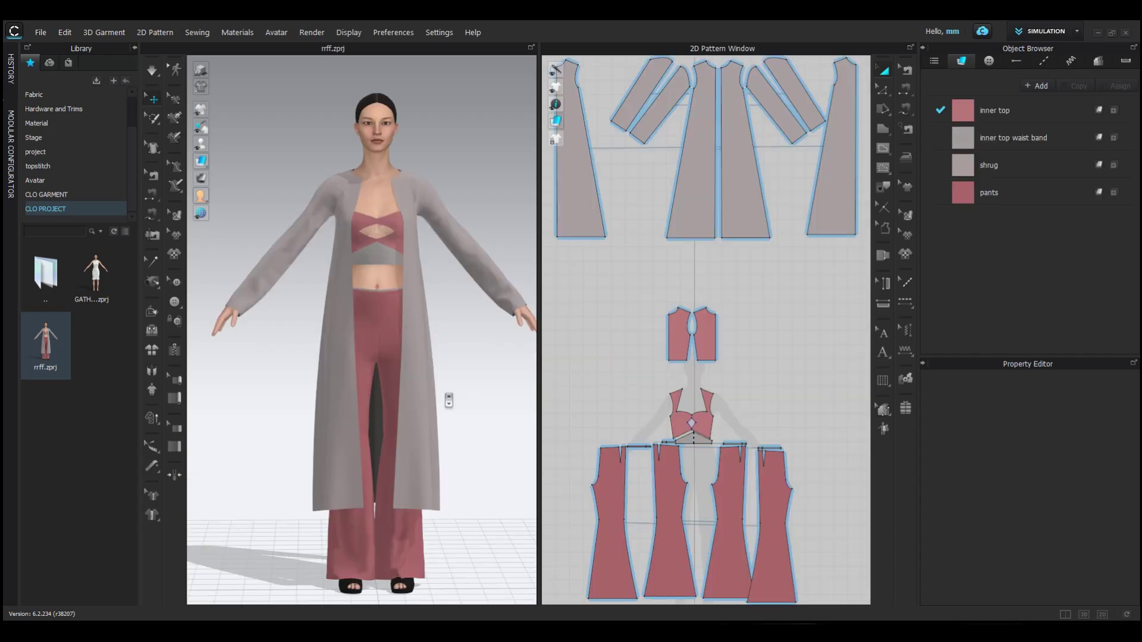
Draw a small internal circle near the hem of the shrug's front pattern, with an outline about 2.47 in long
{"action": "mouse_move", "coordinate": [446, 396]}
{"action": "right_mouse_down"}
{"action": "mouse_move", "coordinate": [530, 387]}
{"action": "mouse_move", "coordinate": [632, 398]}
{"action": "mouse_move", "coordinate": [383, 397]}
{"action": "mouse_move", "coordinate": [433, 399]}
{"action": "right_mouse_up"}
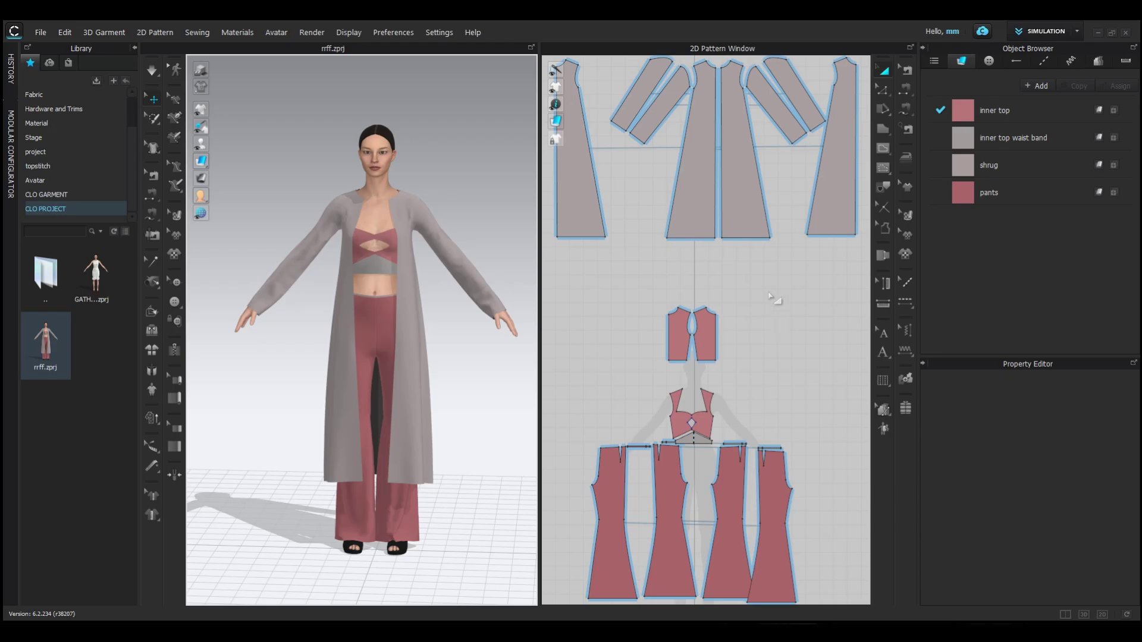
{"action": "scroll", "coordinate": [771, 297], "scroll_direction": "up", "scroll_amount": 5}
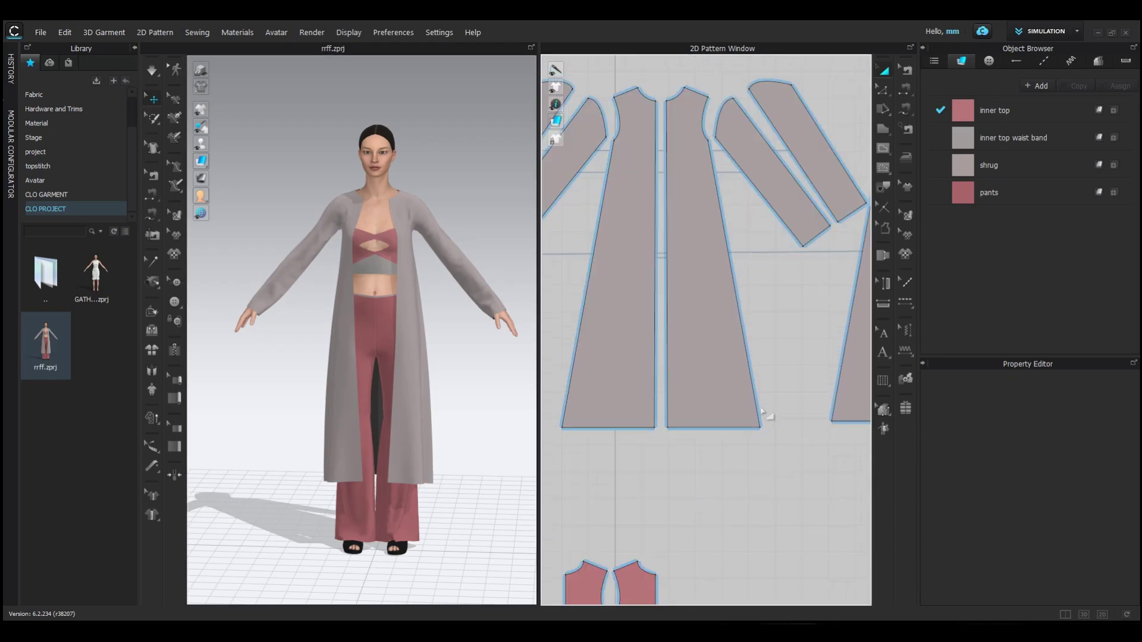
{"action": "right_click_drag", "start_coordinate": [770, 450], "coordinate": [812, 495]}
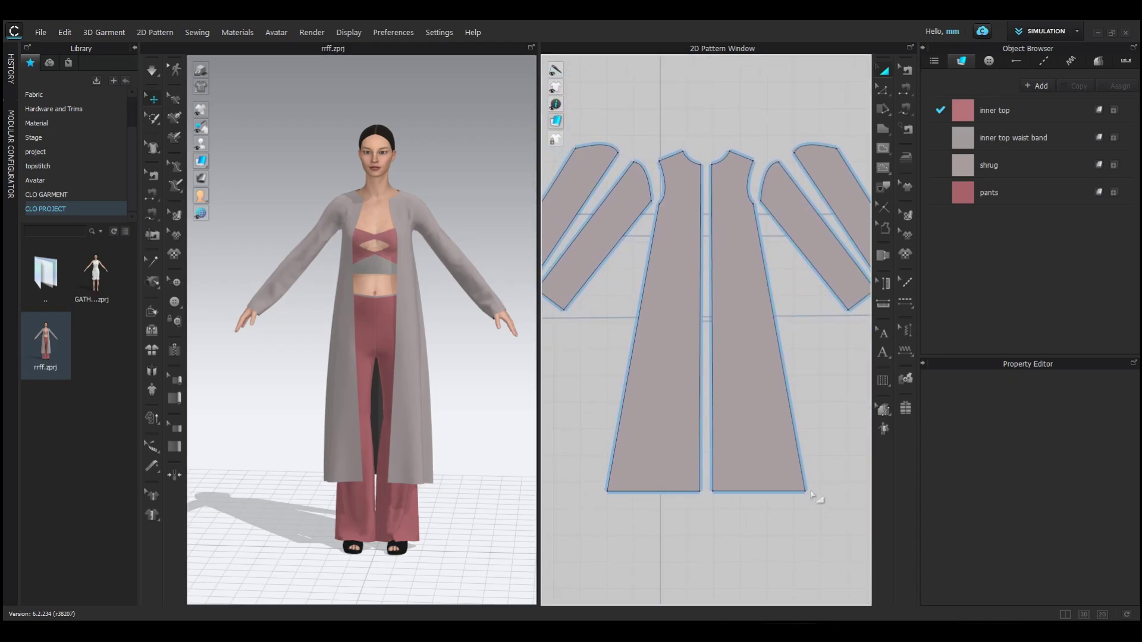
{"action": "left_click", "coordinate": [883, 149]}
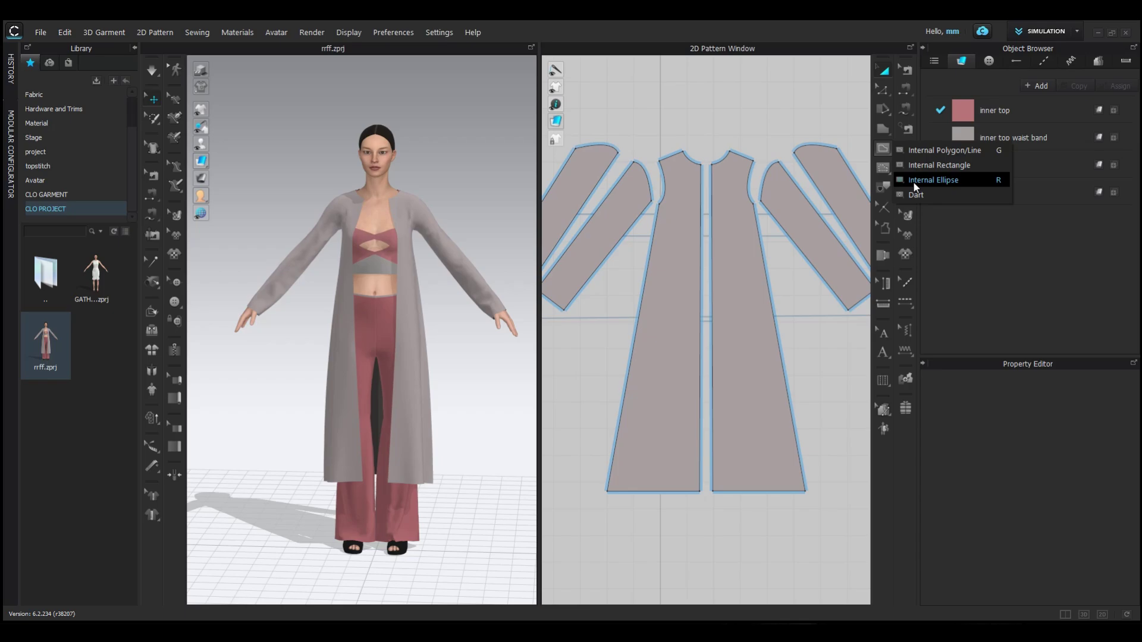
{"action": "left_click", "coordinate": [914, 182]}
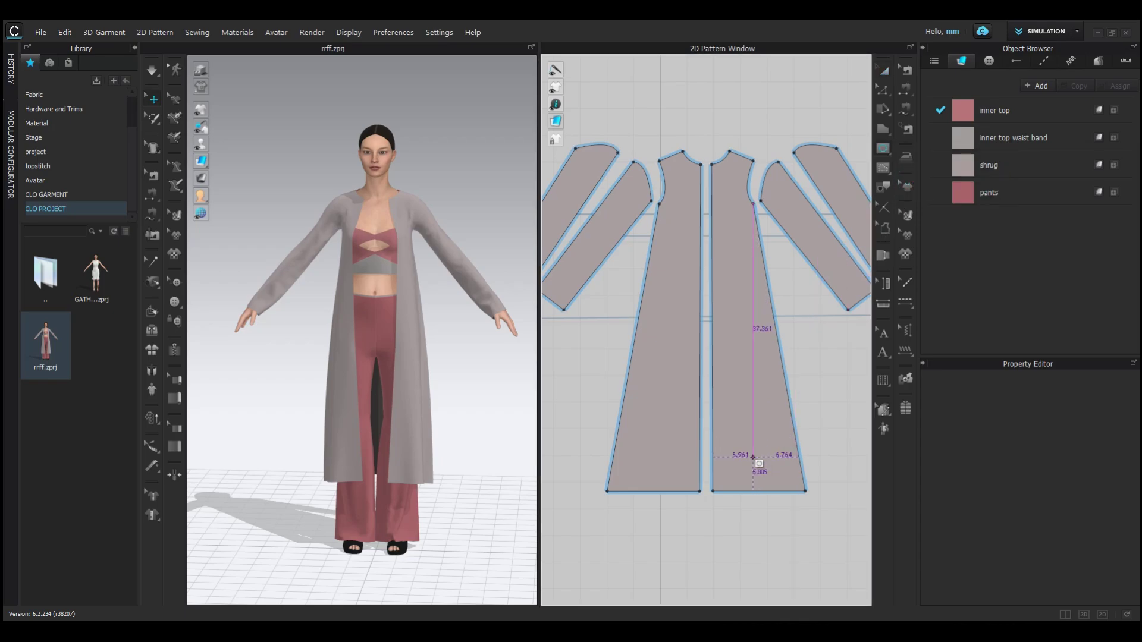
{"action": "scroll", "coordinate": [755, 461], "scroll_direction": "up", "scroll_amount": 3}
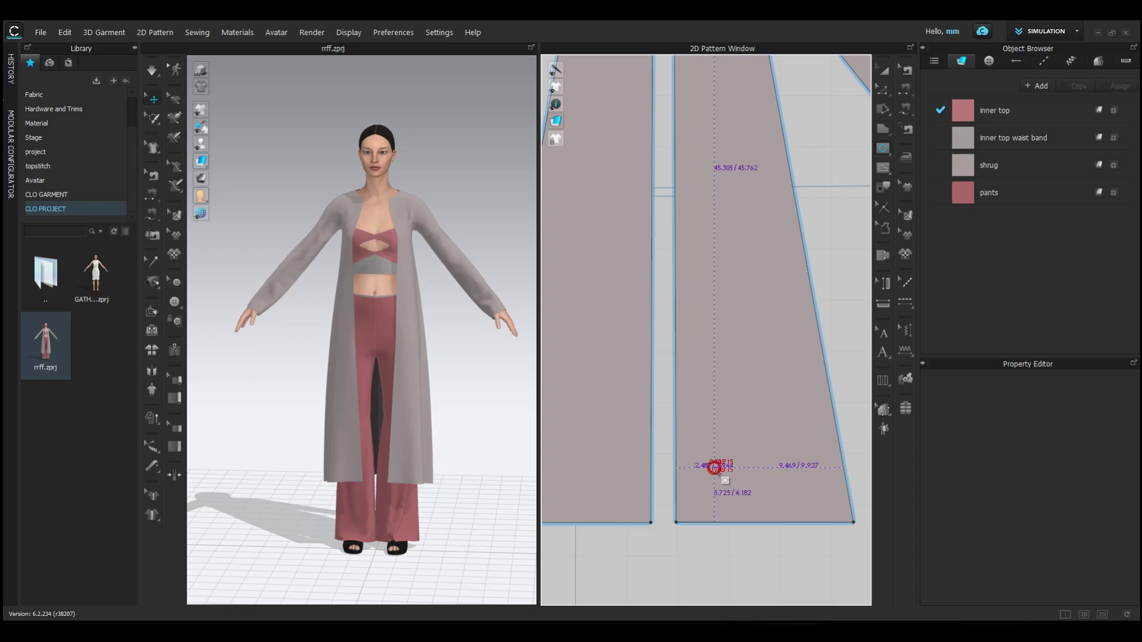
{"action": "left_click", "coordinate": [713, 466]}
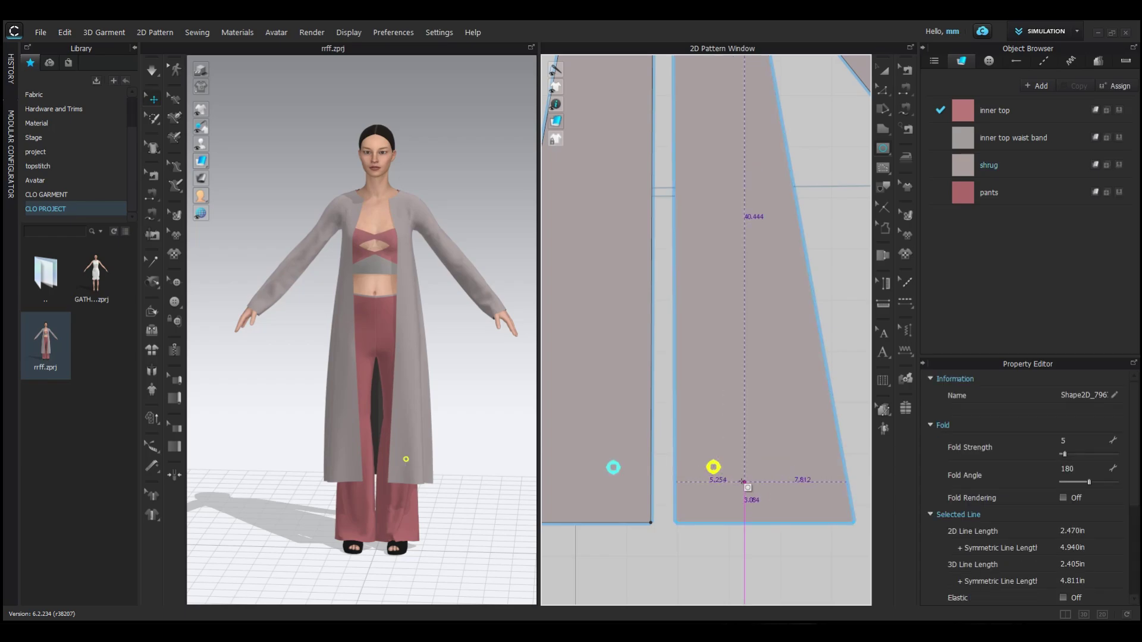
Draw a closed internal diamond beside the circle, with sides about 0.78 in and 0.88 in long
{"action": "scroll", "coordinate": [744, 482], "scroll_direction": "up", "scroll_amount": 3}
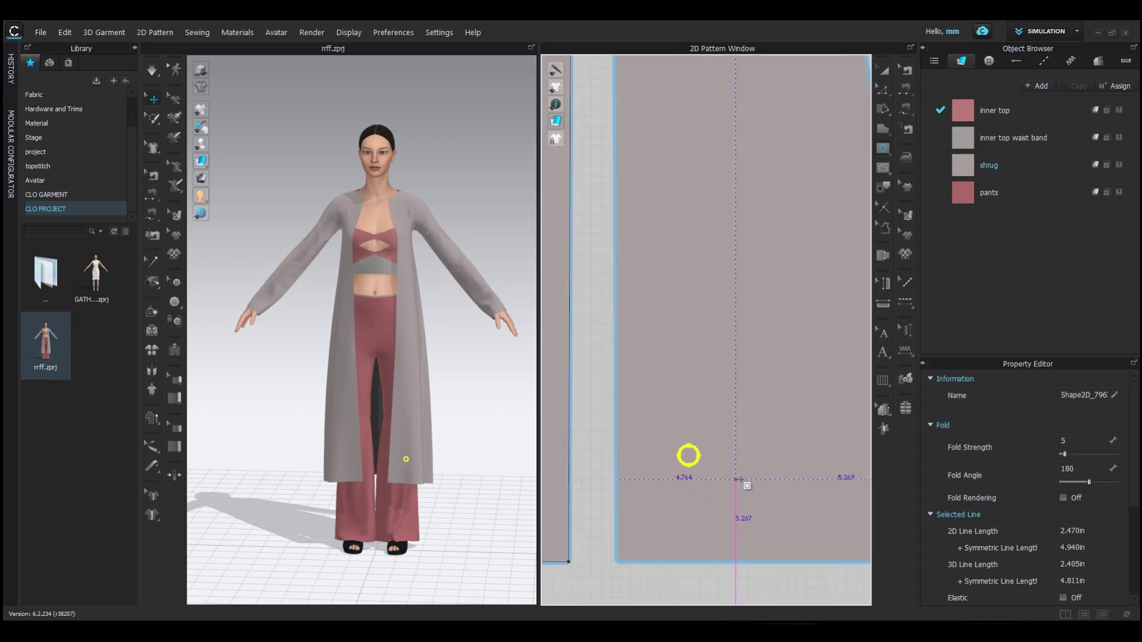
{"action": "left_click", "coordinate": [886, 149]}
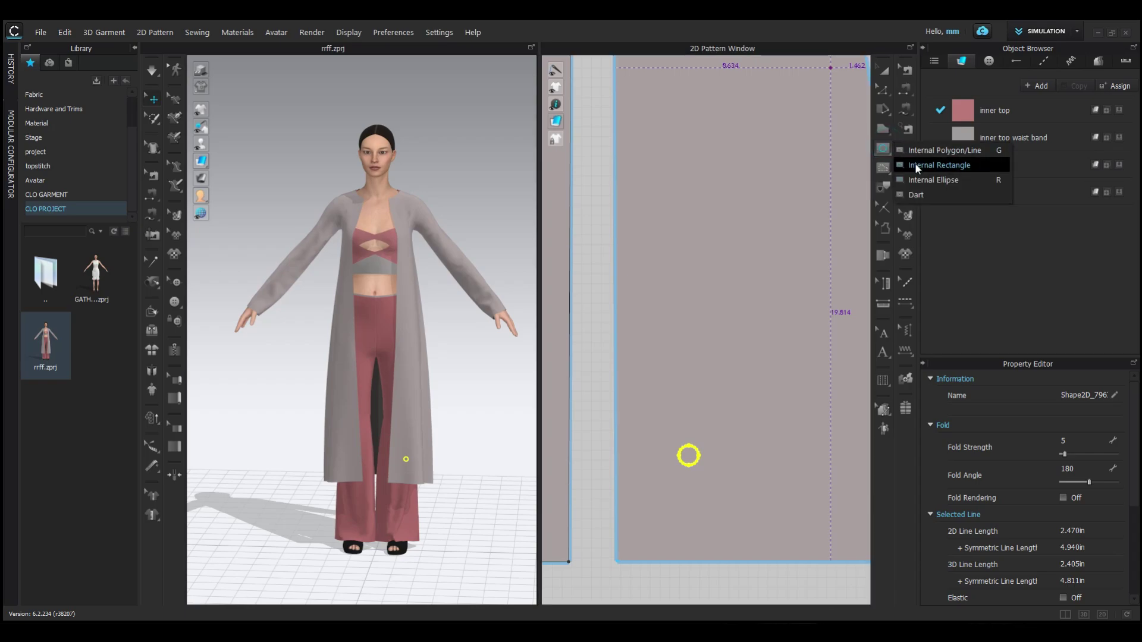
{"action": "left_click", "coordinate": [937, 164]}
{"action": "scroll", "coordinate": [706, 455], "scroll_direction": "up", "scroll_amount": 2}
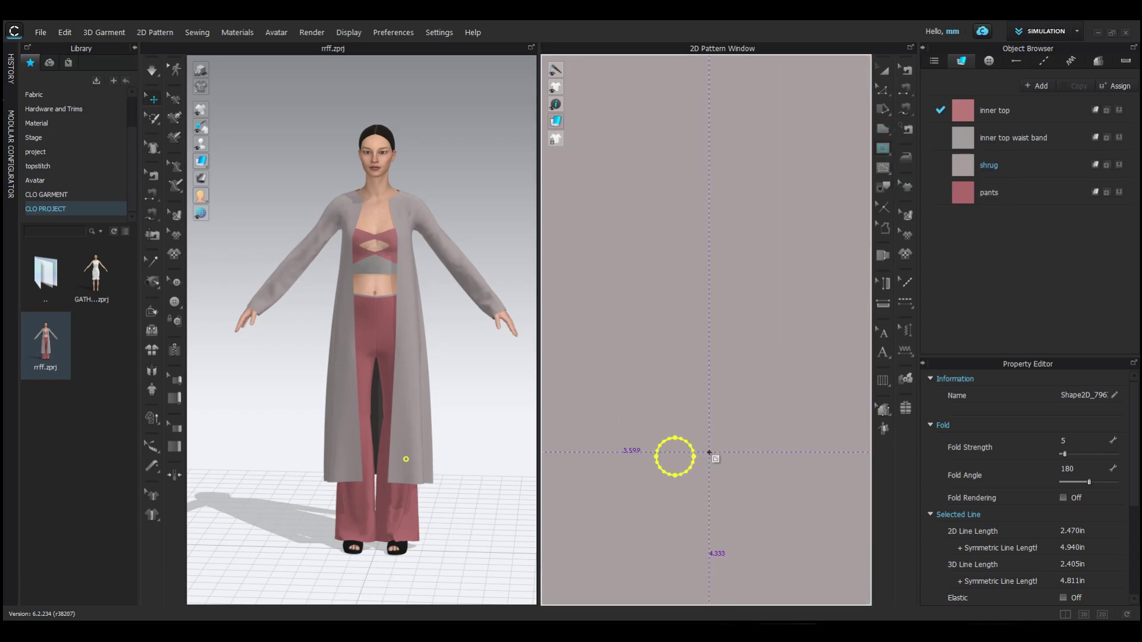
{"action": "left_click", "coordinate": [710, 455]}
{"action": "left_click", "coordinate": [742, 439]}
{"action": "left_click", "coordinate": [780, 457]}
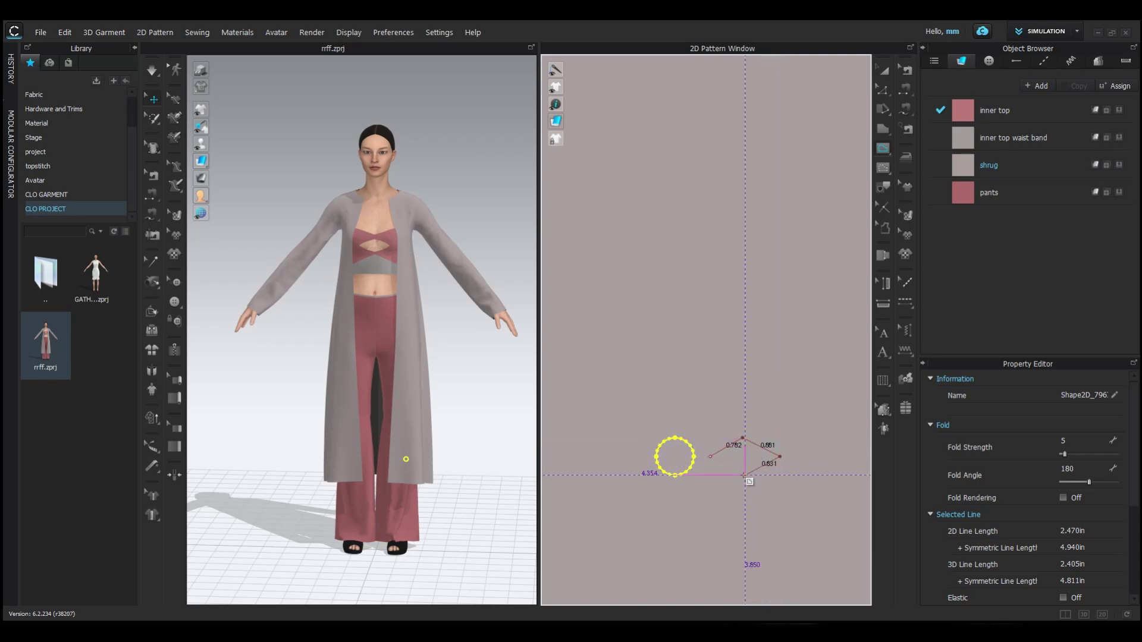
{"action": "left_click", "coordinate": [742, 474]}
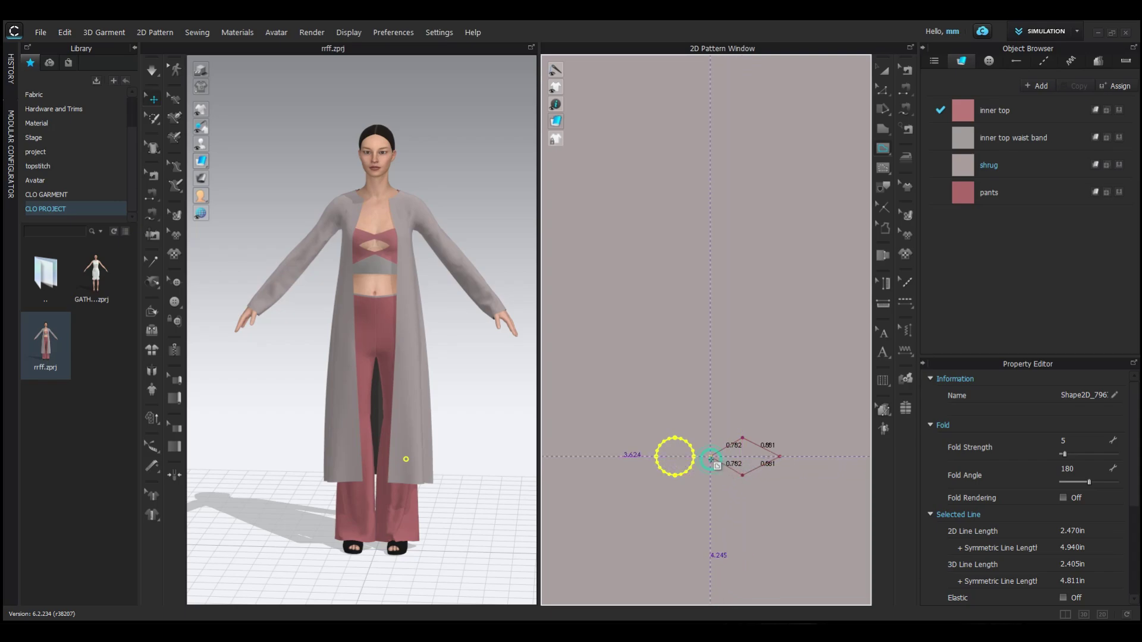
{"action": "left_click", "coordinate": [711, 459]}
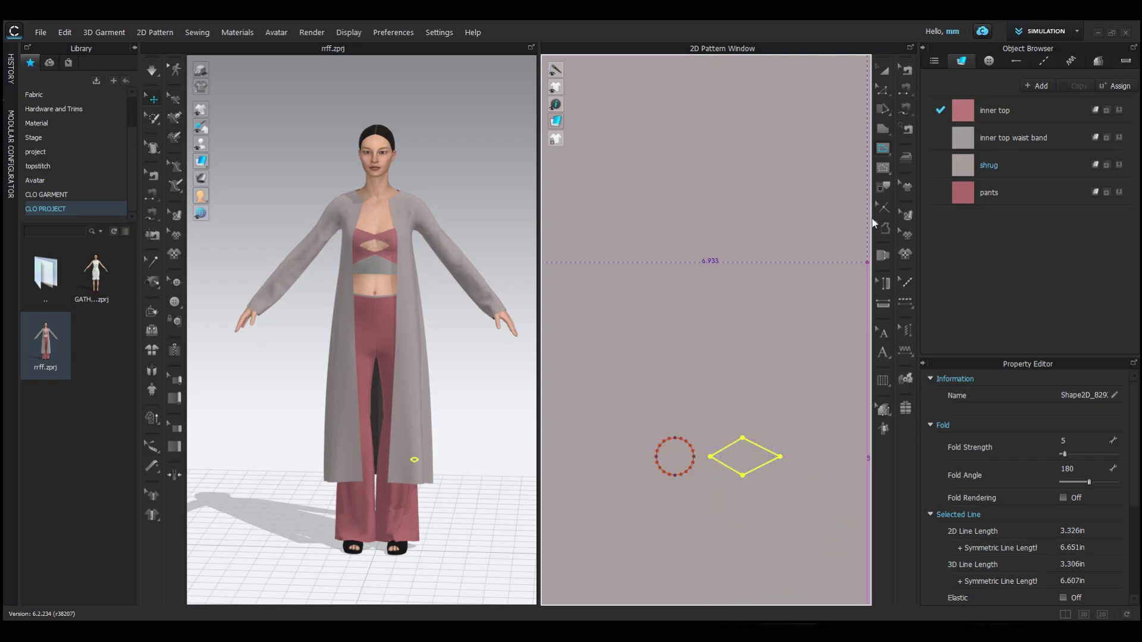
Select the diamond and move its rotation pivot to the centre of the circle
{"action": "left_click", "coordinate": [885, 69]}
{"action": "left_click", "coordinate": [769, 462]}
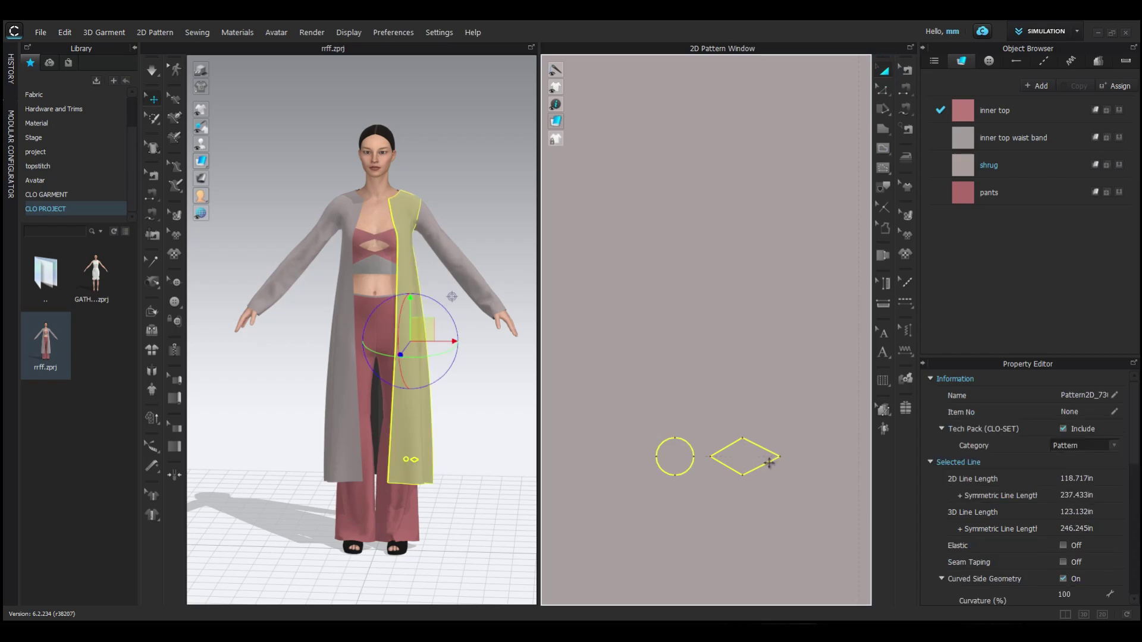
{"action": "left_click", "coordinate": [744, 475]}
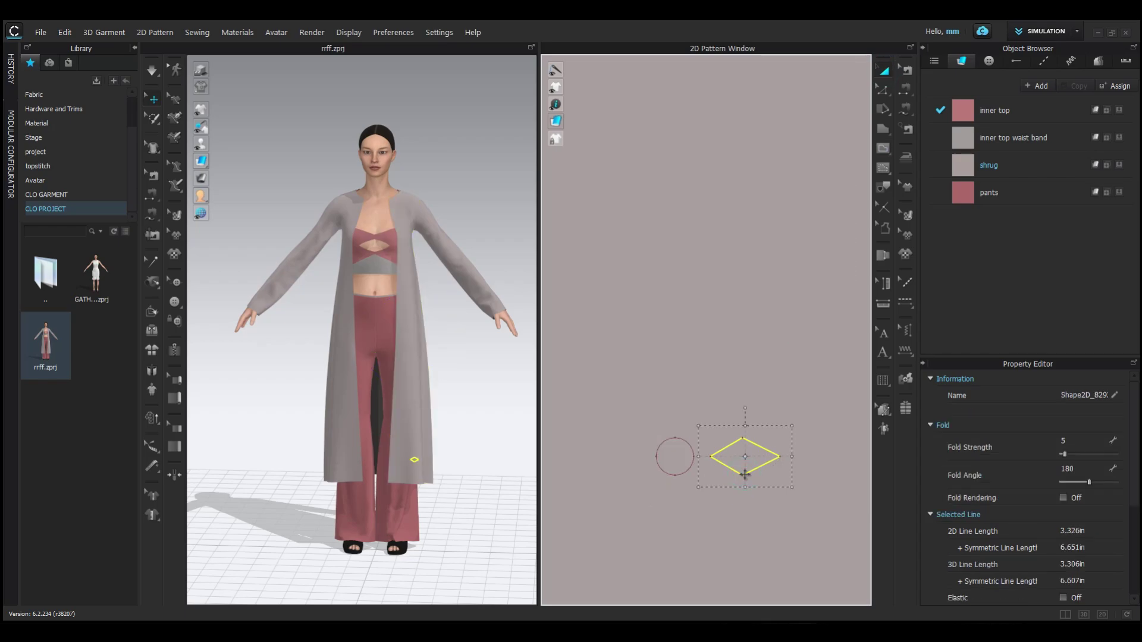
{"action": "left_click_drag", "start_coordinate": [744, 409], "coordinate": [744, 437]}
{"action": "double_click", "coordinate": [745, 458]}
{"action": "left_click_drag", "start_coordinate": [743, 398], "coordinate": [759, 452]}
{"action": "key", "text": "ctrl+c"}
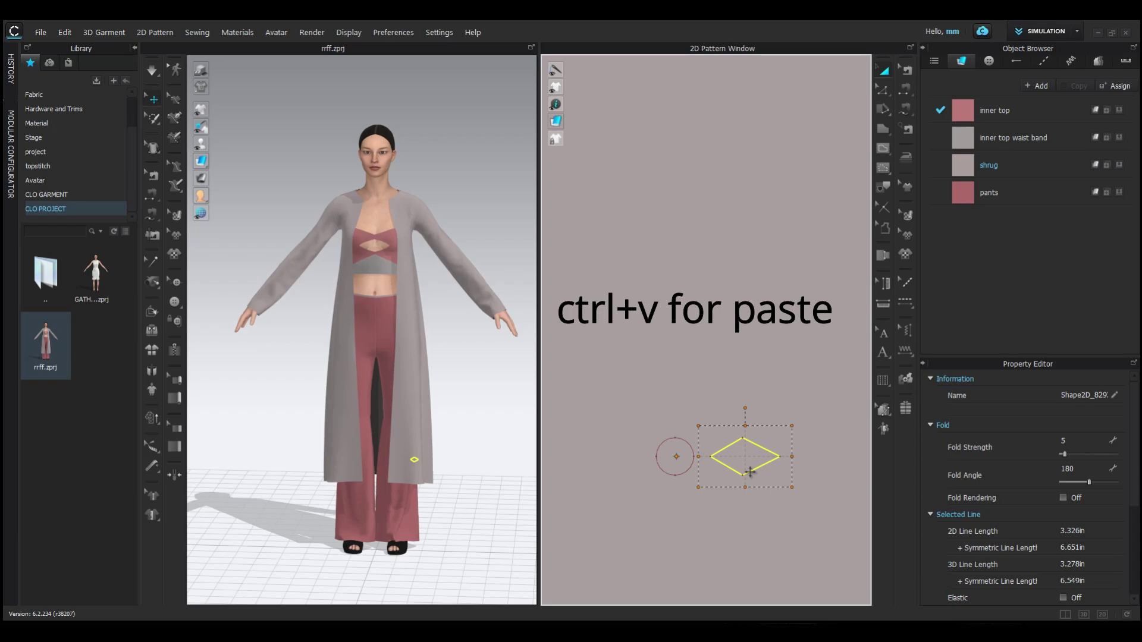
{"action": "key", "text": "ctrl+v"}
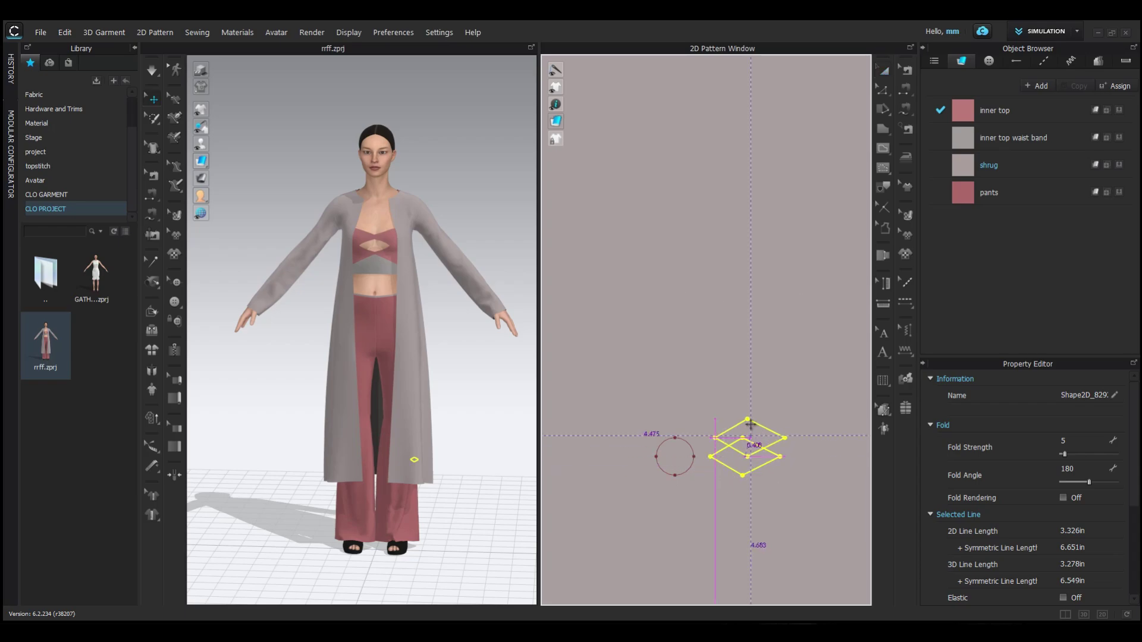
{"action": "key", "text": "Escape"}
{"action": "key", "text": "ctrl+c"}
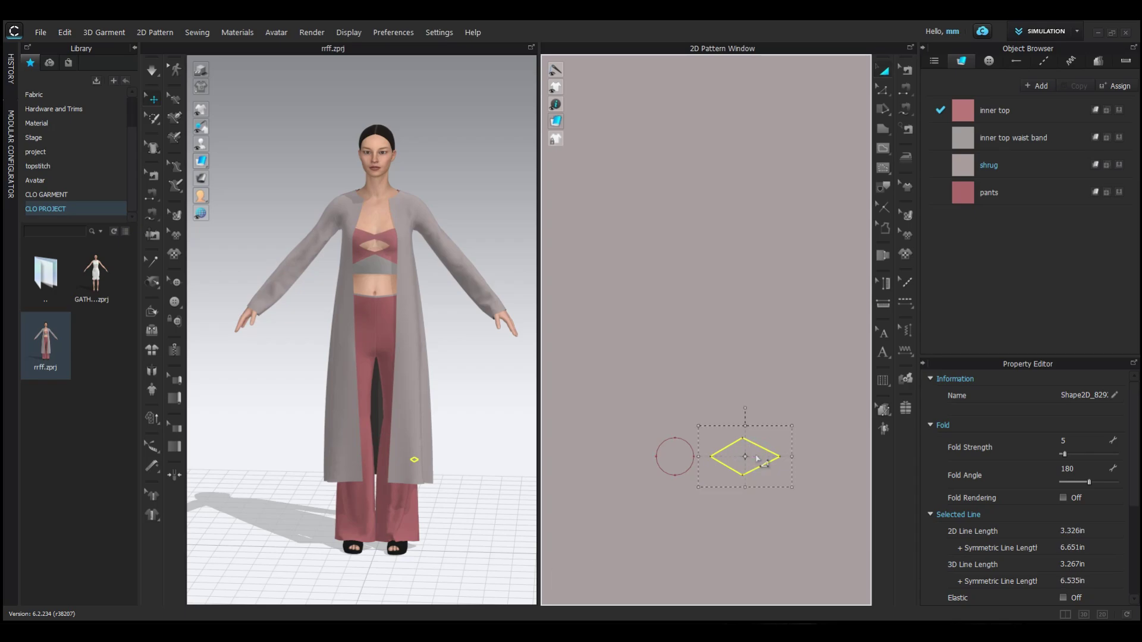
{"action": "key", "text": "ctrl+v"}
{"action": "left_click", "coordinate": [748, 407]}
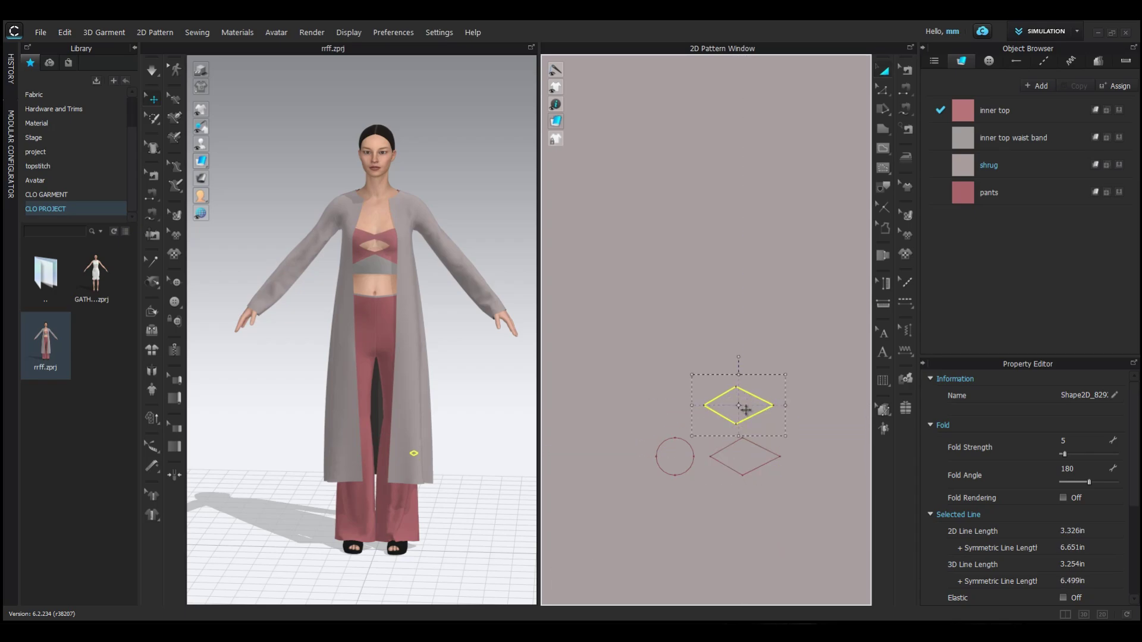
{"action": "key", "text": "ctrl+z"}
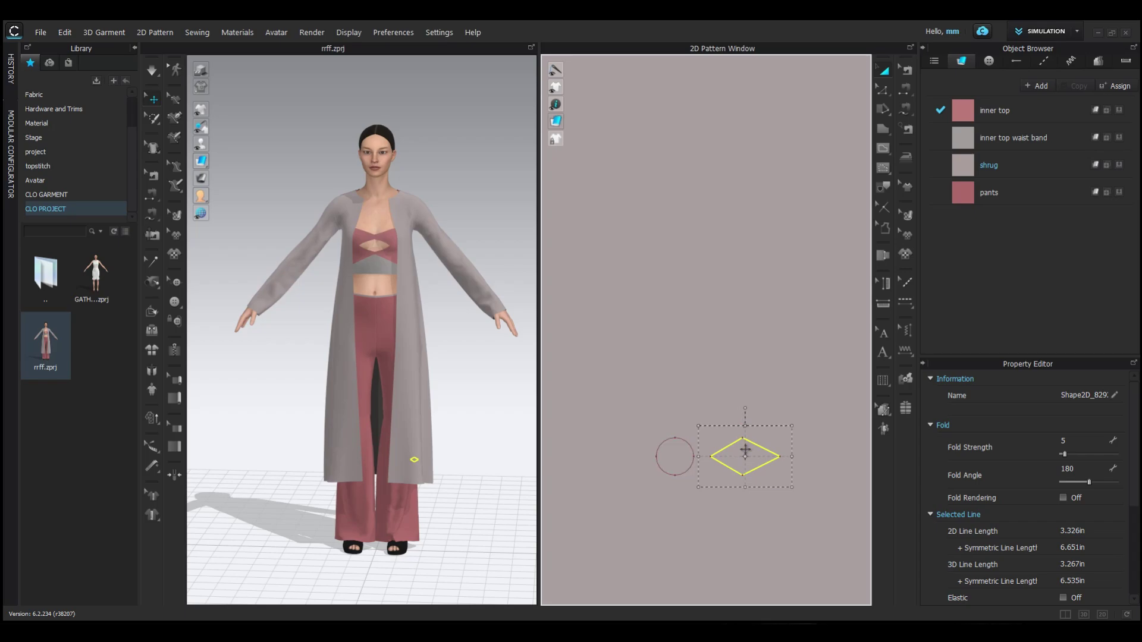
Copy the diamond and rotate the copies about the circle's centre to form four petals around its upper half
{"action": "left_click_drag", "start_coordinate": [745, 457], "coordinate": [718, 461]}
{"action": "left_click_drag", "start_coordinate": [735, 406], "coordinate": [693, 381]}
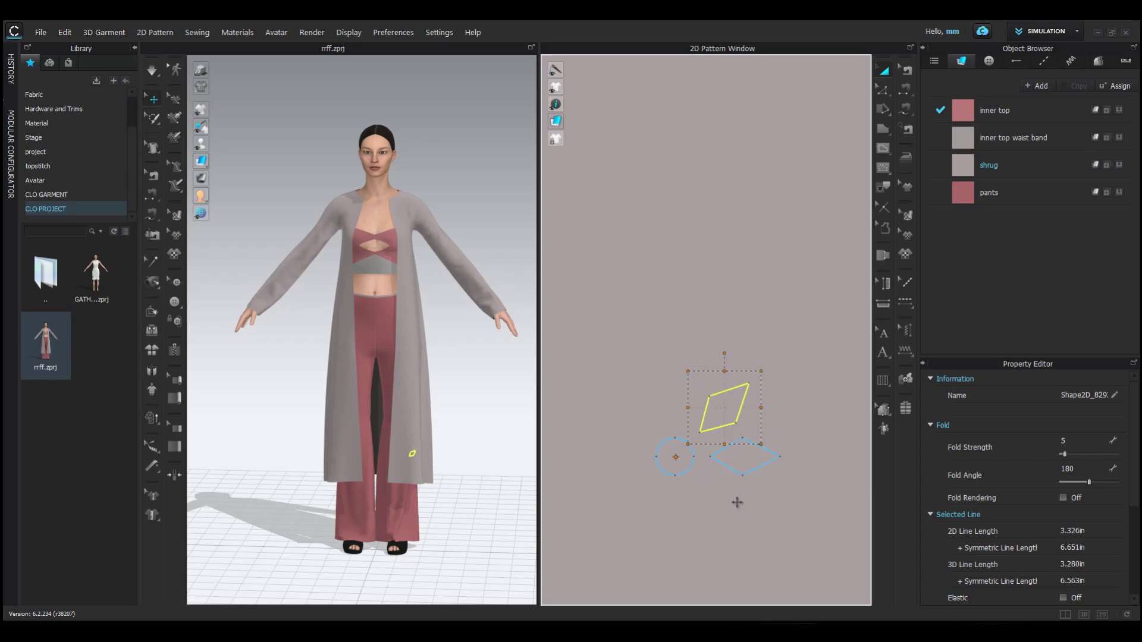
{"action": "left_click", "coordinate": [746, 465], "text": "shift"}
{"action": "key", "text": "ctrl+c"}
{"action": "key", "text": "ctrl+v"}
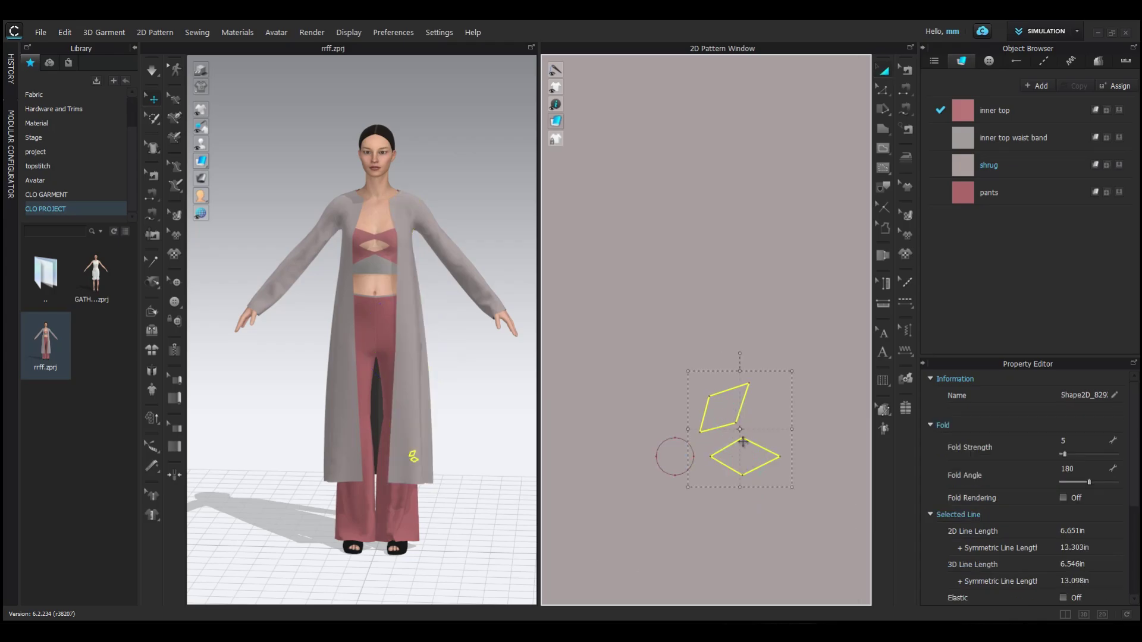
{"action": "left_click_drag", "start_coordinate": [740, 431], "coordinate": [726, 437]}
{"action": "left_click_drag", "start_coordinate": [739, 355], "coordinate": [615, 412]}
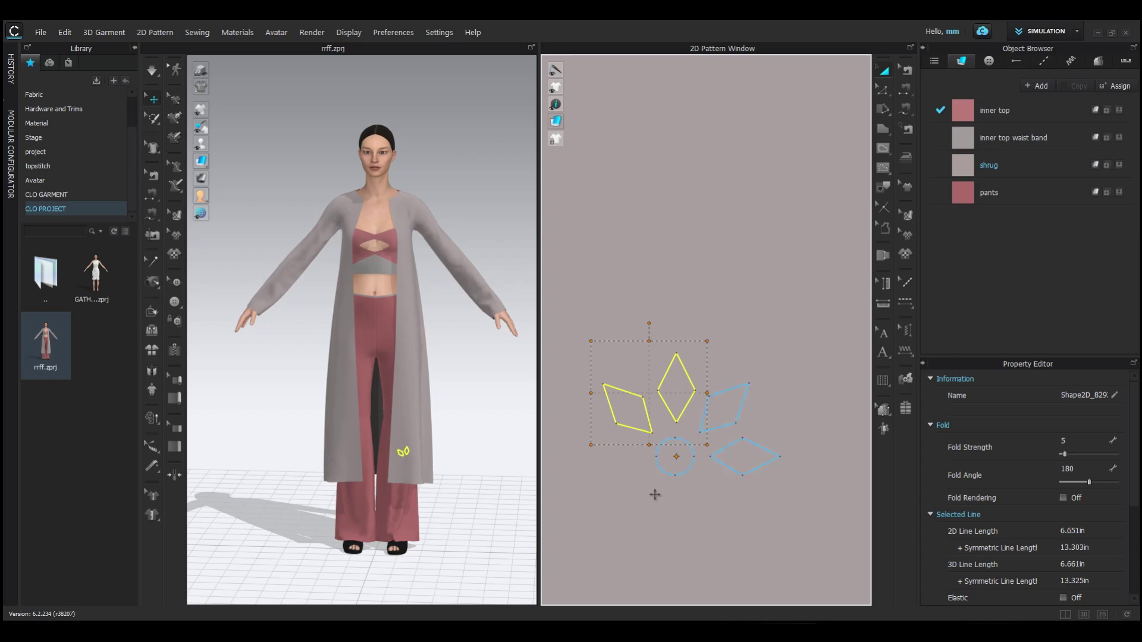
Copy all four petals and rotate the copies about the circle's centre to complete an eight-petal flower
{"action": "left_click", "coordinate": [725, 419], "text": "shift"}
{"action": "left_click", "coordinate": [739, 452], "text": "shift"}
{"action": "key", "text": "ctrl+c"}
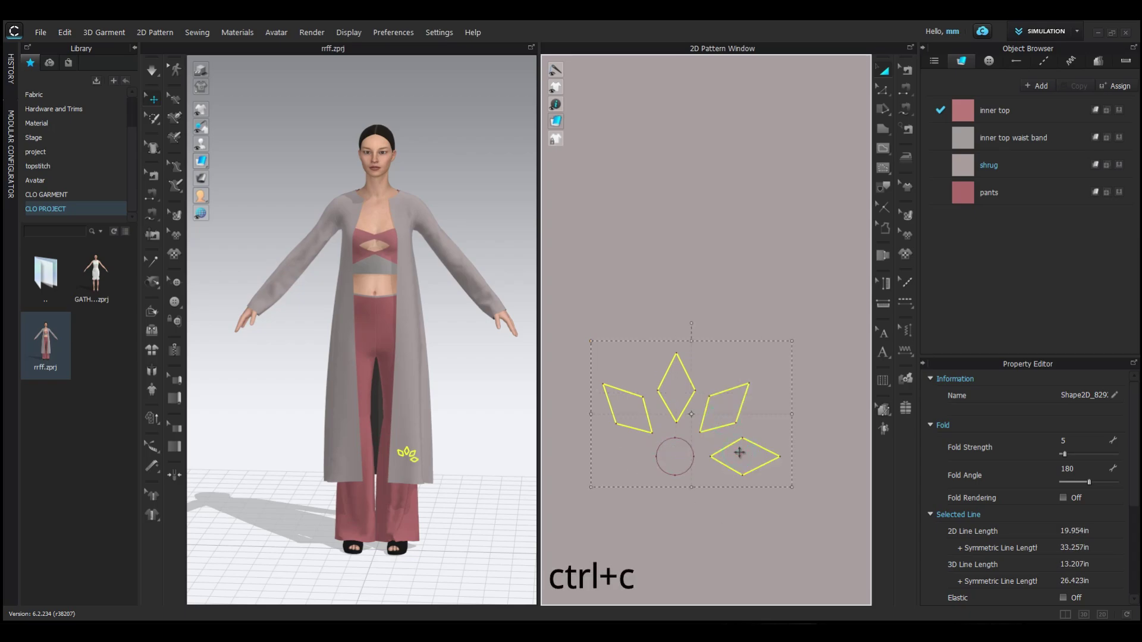
{"action": "key", "text": "ctrl+v"}
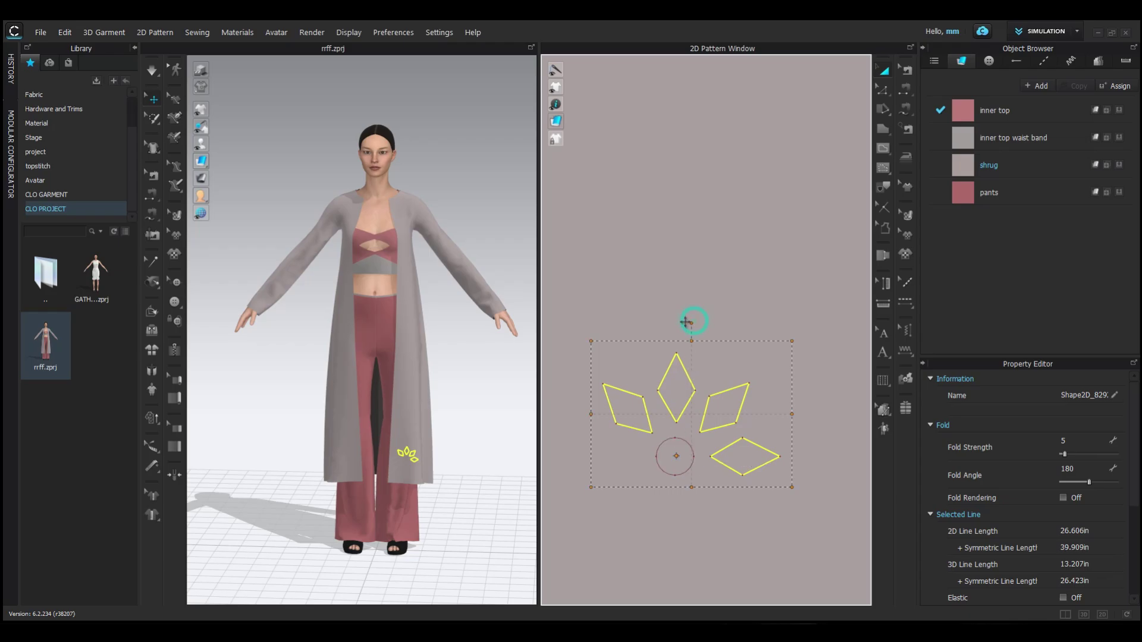
{"action": "left_click_drag", "start_coordinate": [686, 321], "coordinate": [675, 494]}
Select all eight petals and the centre circle, and apply Cut & Sew to them
{"action": "left_click", "coordinate": [744, 462], "text": "shift"}
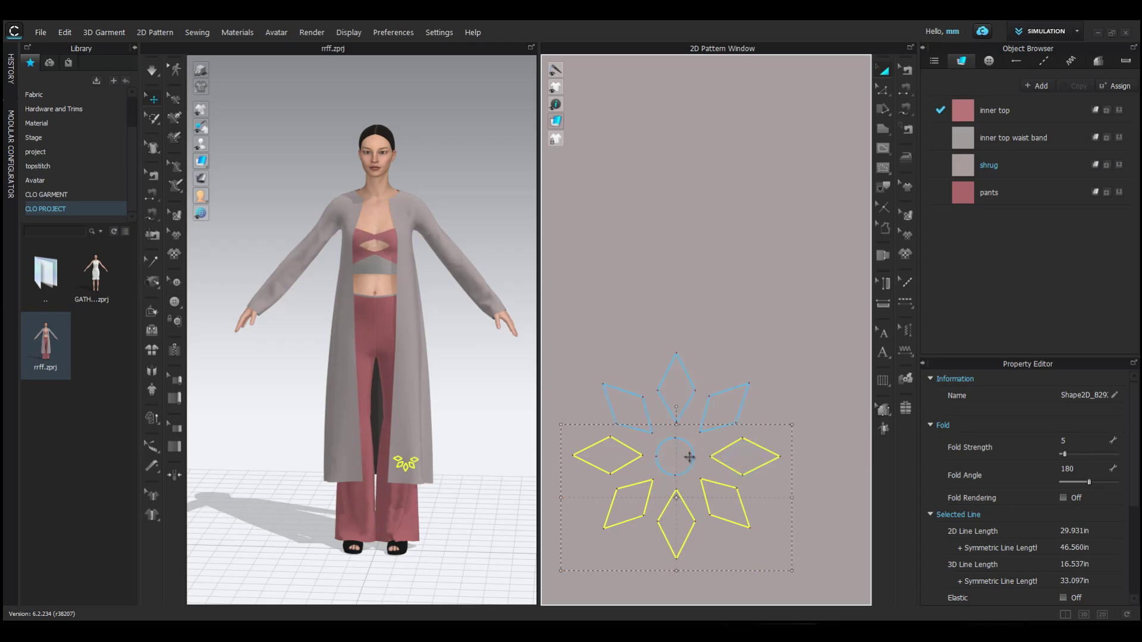
{"action": "left_click", "coordinate": [688, 457], "text": "shift"}
{"action": "left_click", "coordinate": [635, 410], "text": "shift"}
{"action": "left_click", "coordinate": [676, 392], "text": "shift"}
{"action": "left_click", "coordinate": [714, 410], "text": "shift"}
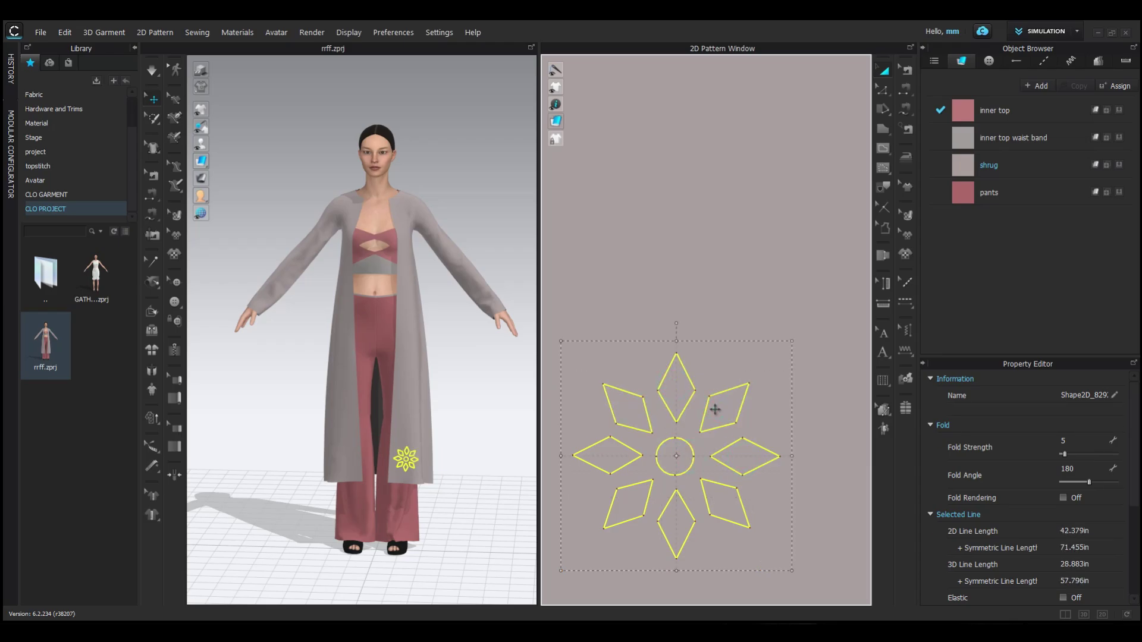
{"action": "right_click", "coordinate": [715, 410]}
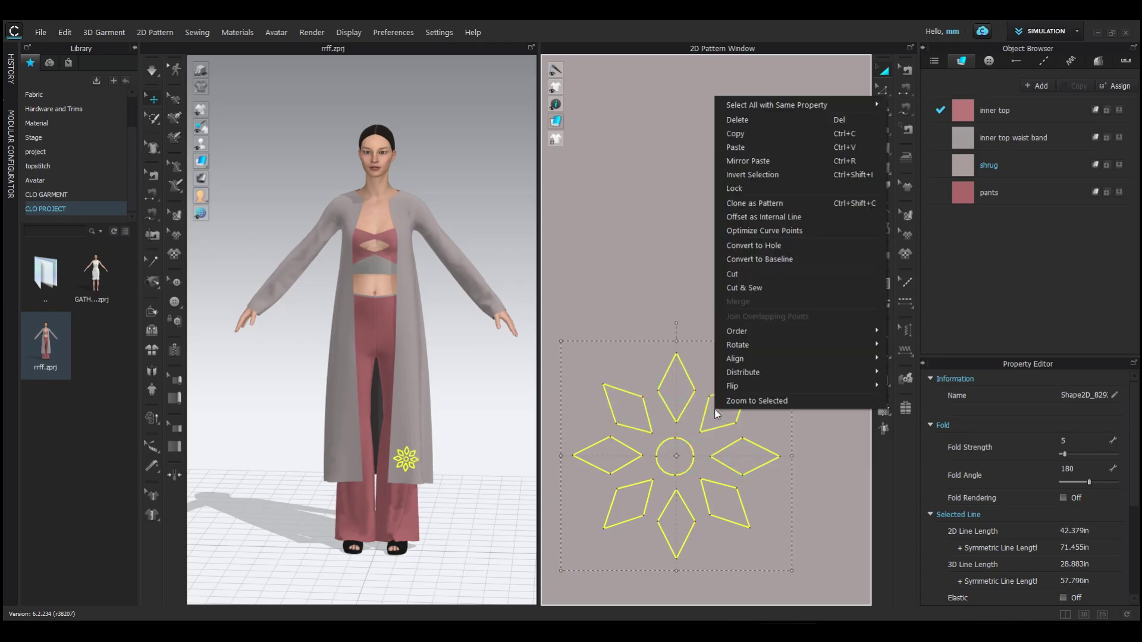
{"action": "left_click", "coordinate": [740, 287]}
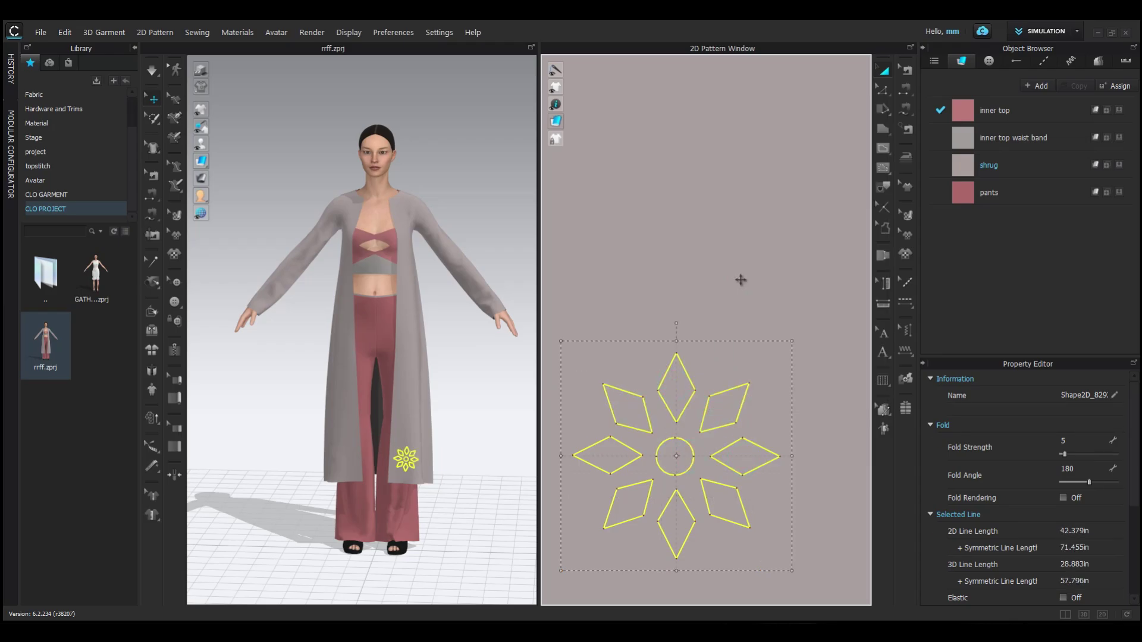
Delete the cut petal and circle pieces of the flower to leave open cutwork in the shrug's front panel
{"action": "left_click", "coordinate": [718, 433]}
{"action": "key", "text": "Delete"}
{"action": "left_click", "coordinate": [688, 411]}
{"action": "key", "text": "Delete"}
{"action": "left_click", "coordinate": [656, 423]}
{"action": "key", "text": "Delete"}
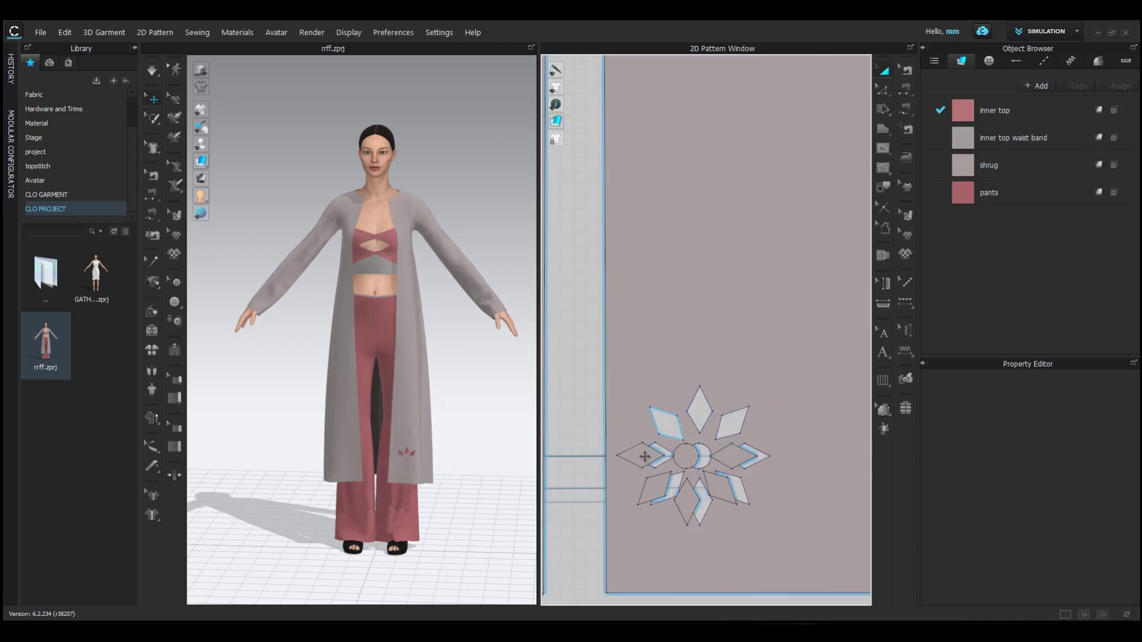
{"action": "left_click", "coordinate": [690, 502]}
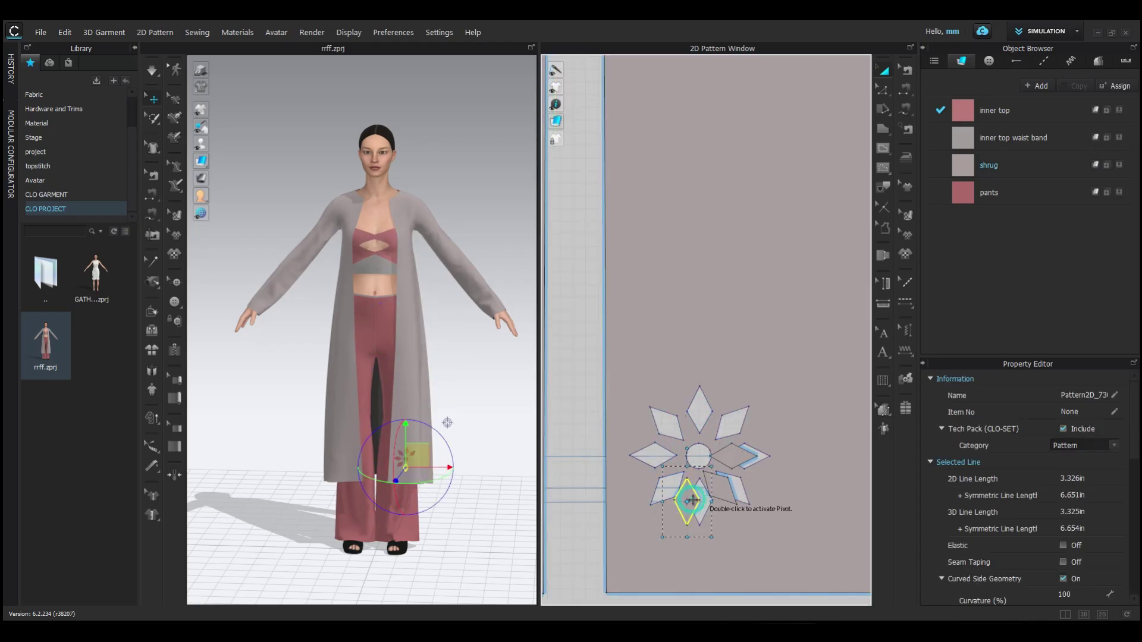
{"action": "key", "text": "Delete"}
{"action": "left_click", "coordinate": [725, 484]}
{"action": "key", "text": "Delete"}
{"action": "left_click", "coordinate": [737, 458]}
{"action": "key", "text": "Delete"}
{"action": "middle_click_drag", "start_coordinate": [688, 507], "coordinate": [674, 455]}
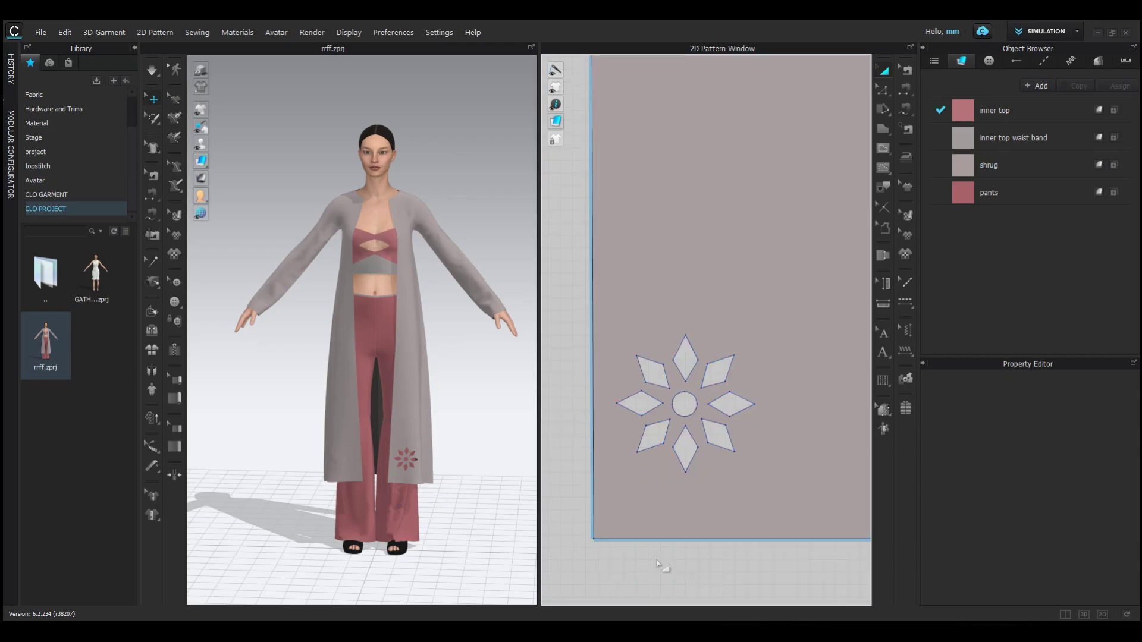
Delete the loose petal and circle pieces of the mirrored flower on the opposite front panel
{"action": "scroll", "coordinate": [658, 563], "scroll_direction": "down", "scroll_amount": 5}
{"action": "right_click_drag", "start_coordinate": [605, 577], "coordinate": [659, 558]}
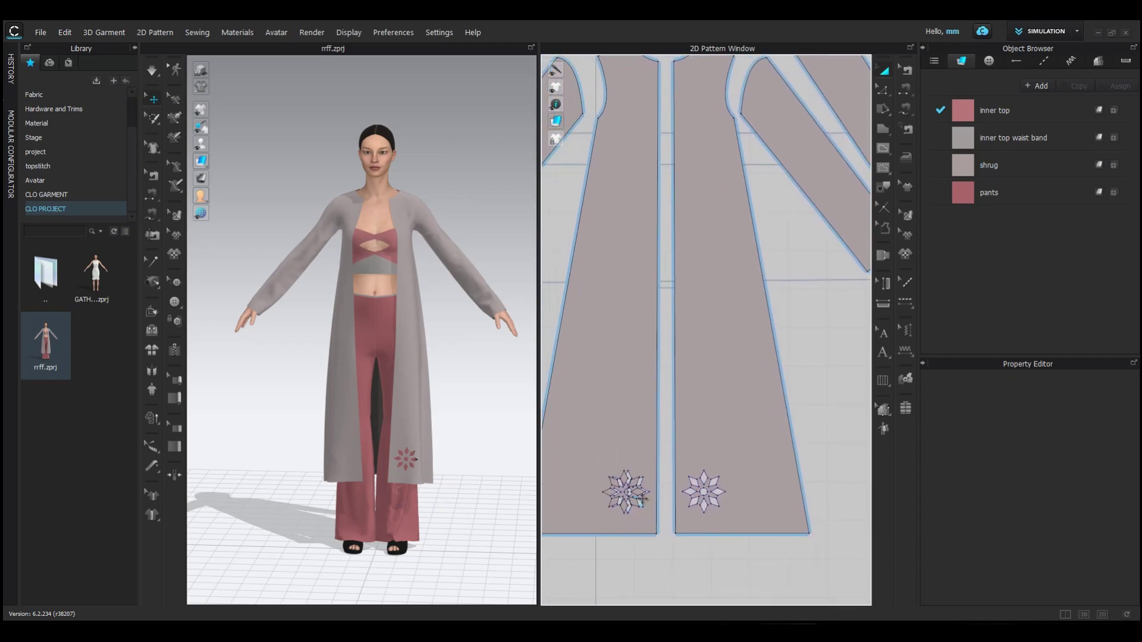
{"action": "scroll", "coordinate": [637, 484], "scroll_direction": "up", "scroll_amount": 3}
{"action": "left_click", "coordinate": [629, 472]}
{"action": "key", "text": "Delete"}
{"action": "left_click", "coordinate": [608, 461]}
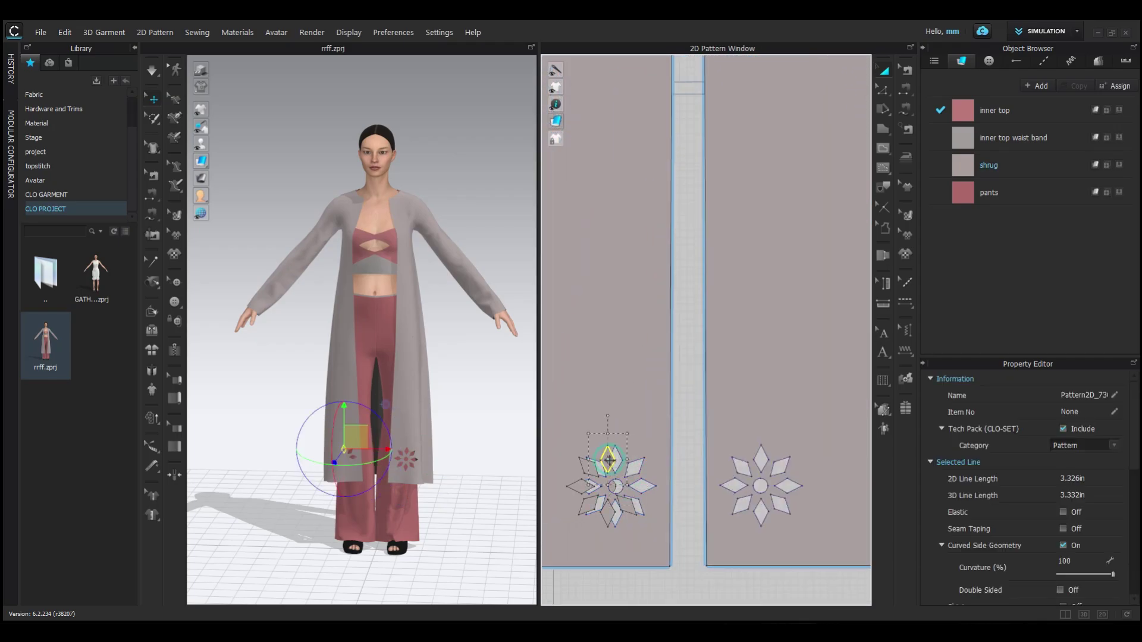
{"action": "key", "text": "Delete"}
{"action": "left_click", "coordinate": [588, 469]}
{"action": "key", "text": "Delete"}
{"action": "left_click", "coordinate": [582, 486]}
{"action": "key", "text": "Delete"}
{"action": "left_click", "coordinate": [589, 505]}
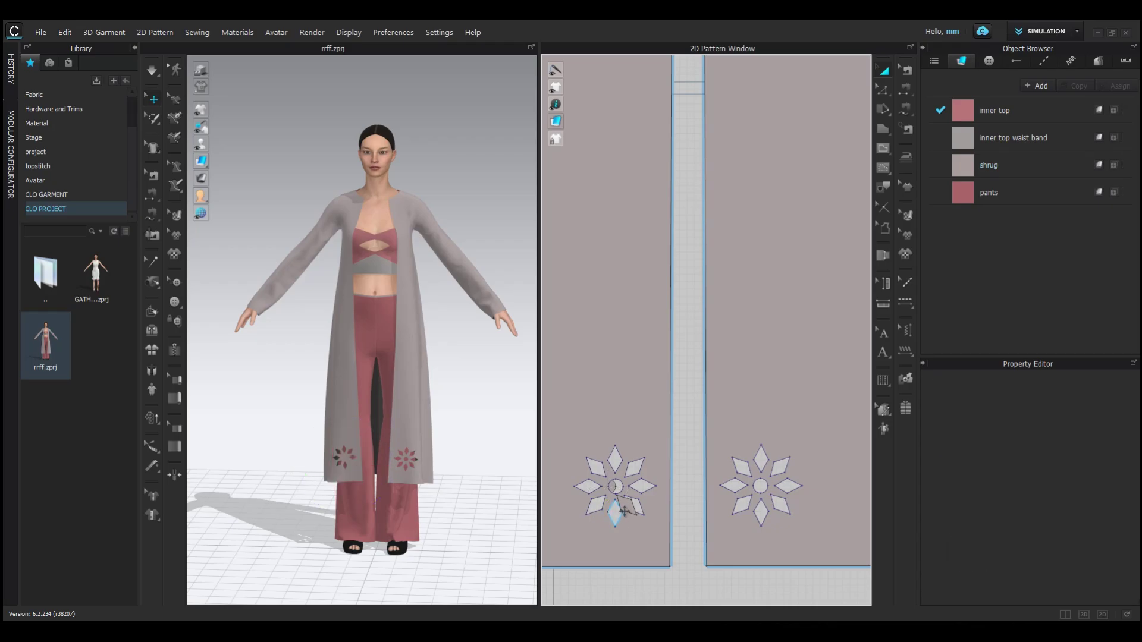
Select the whole flower cutout and move it up from the hem to around the middle of the front panel
{"action": "scroll", "coordinate": [797, 529], "scroll_direction": "down", "scroll_amount": 1}
{"action": "left_click_drag", "start_coordinate": [707, 449], "coordinate": [808, 310]}
{"action": "scroll", "coordinate": [797, 377], "scroll_direction": "down", "scroll_amount": 3}
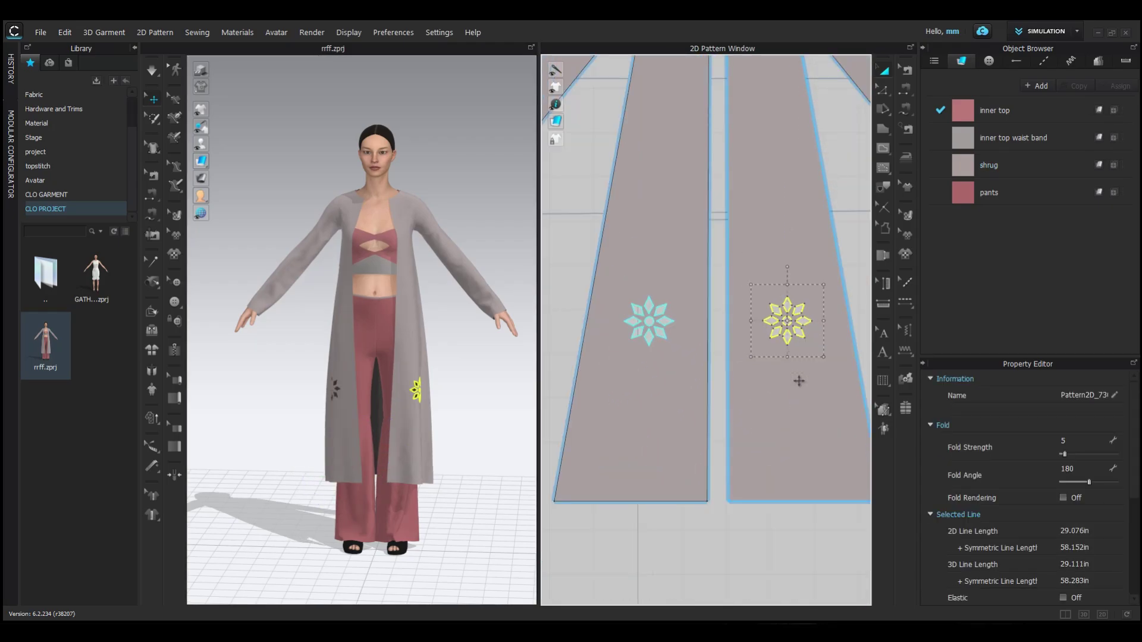
{"action": "left_click_drag", "start_coordinate": [708, 443], "coordinate": [702, 345]}
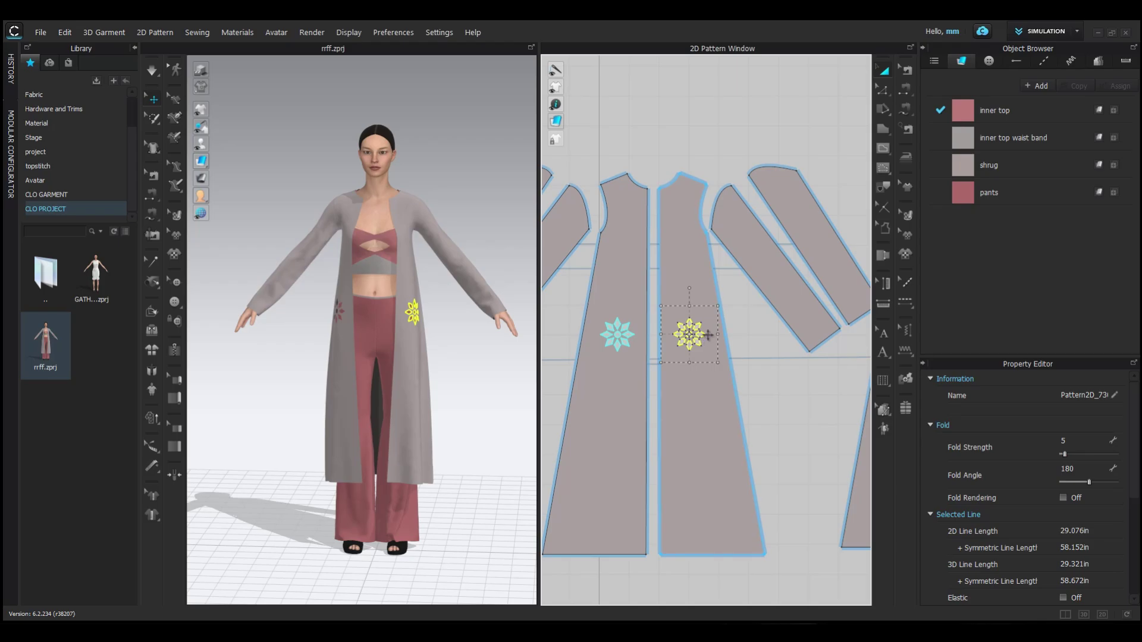
Copy the flower cutout and paste four copies at staggered positions below and above it along the front panel
{"action": "key", "text": "ctrl+c"}
{"action": "key", "text": "ctrl+v"}
{"action": "left_click", "coordinate": [687, 405]}
{"action": "key", "text": "ctrl+c"}
{"action": "key", "text": "ctrl+v"}
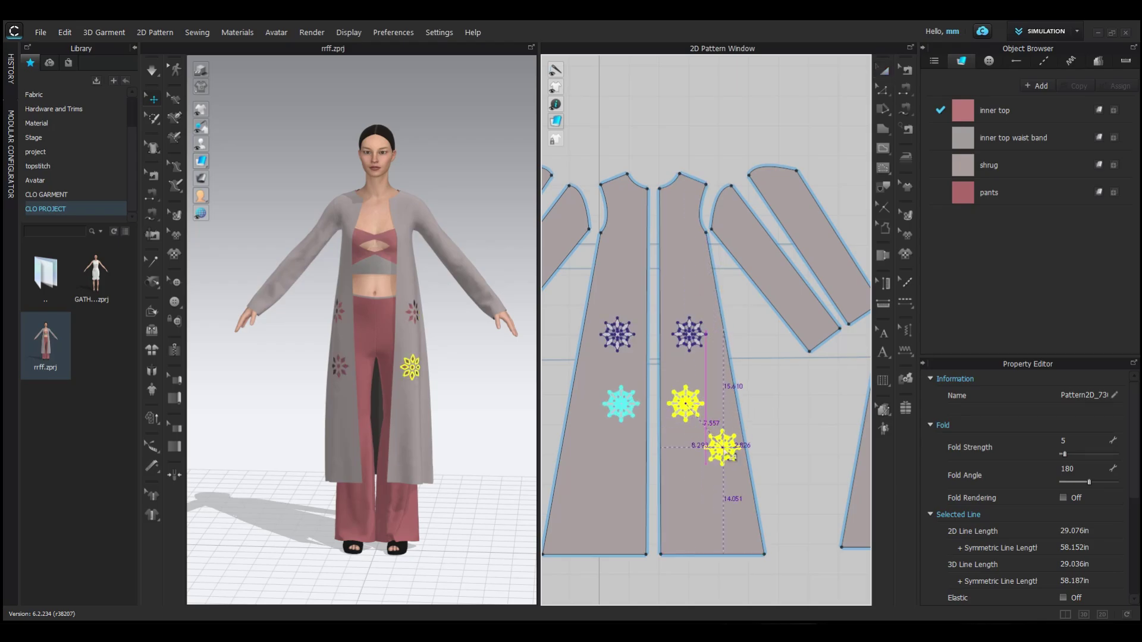
{"action": "left_click", "coordinate": [722, 446]}
{"action": "key", "text": "ctrl+v"}
{"action": "left_click", "coordinate": [680, 212]}
{"action": "left_click_drag", "start_coordinate": [760, 422], "coordinate": [689, 481]}
{"action": "key", "text": "ctrl+v"}
{"action": "left_click", "coordinate": [681, 285]}
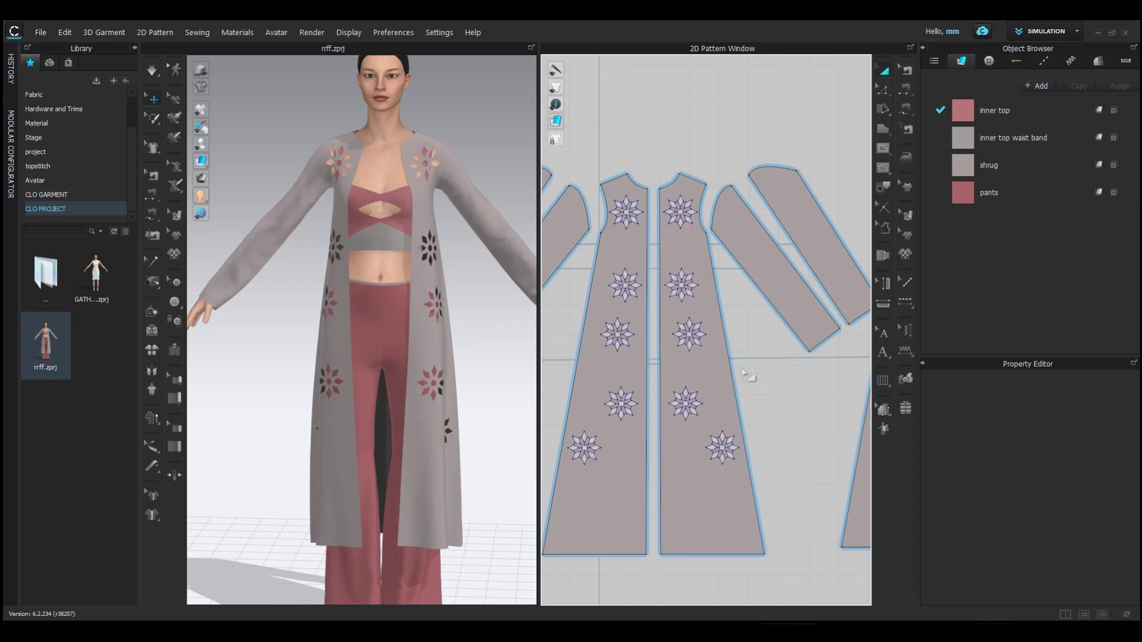
Select all five flower cutouts on the front panel and scale them down slightly as a group
{"action": "scroll", "coordinate": [351, 364], "scroll_direction": "down", "scroll_amount": 2}
{"action": "right_click_drag", "start_coordinate": [489, 337], "coordinate": [438, 334]}
{"action": "scroll", "coordinate": [457, 321], "scroll_direction": "down", "scroll_amount": 2}
{"action": "scroll", "coordinate": [469, 290], "scroll_direction": "up", "scroll_amount": 3}
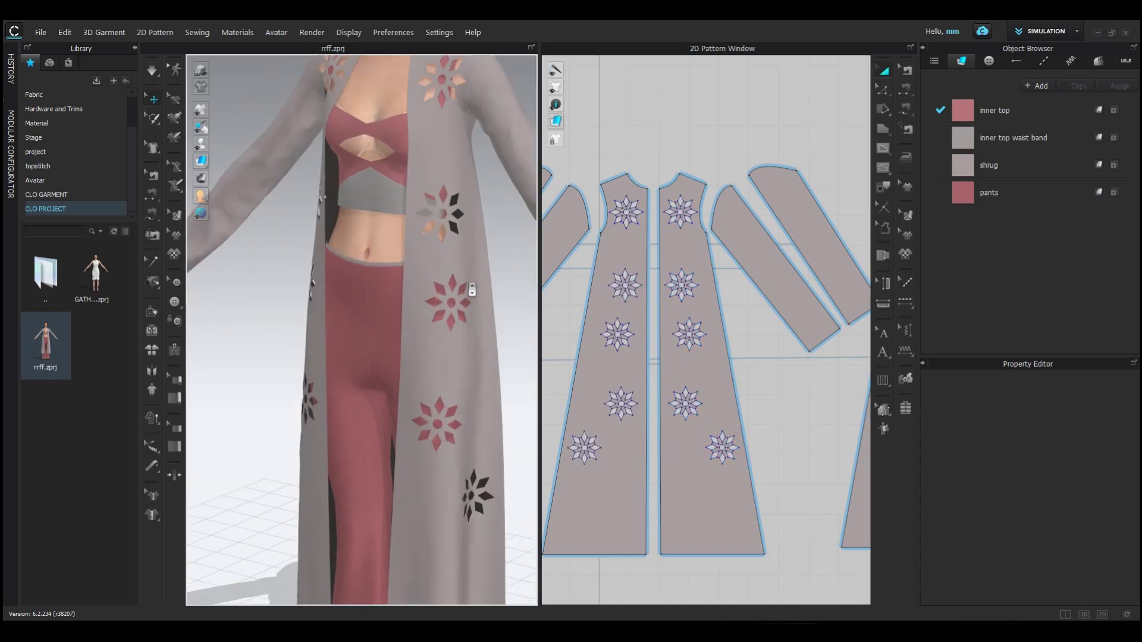
{"action": "right_click_drag", "start_coordinate": [469, 290], "coordinate": [509, 273]}
{"action": "left_click_drag", "start_coordinate": [778, 461], "coordinate": [682, 357]}
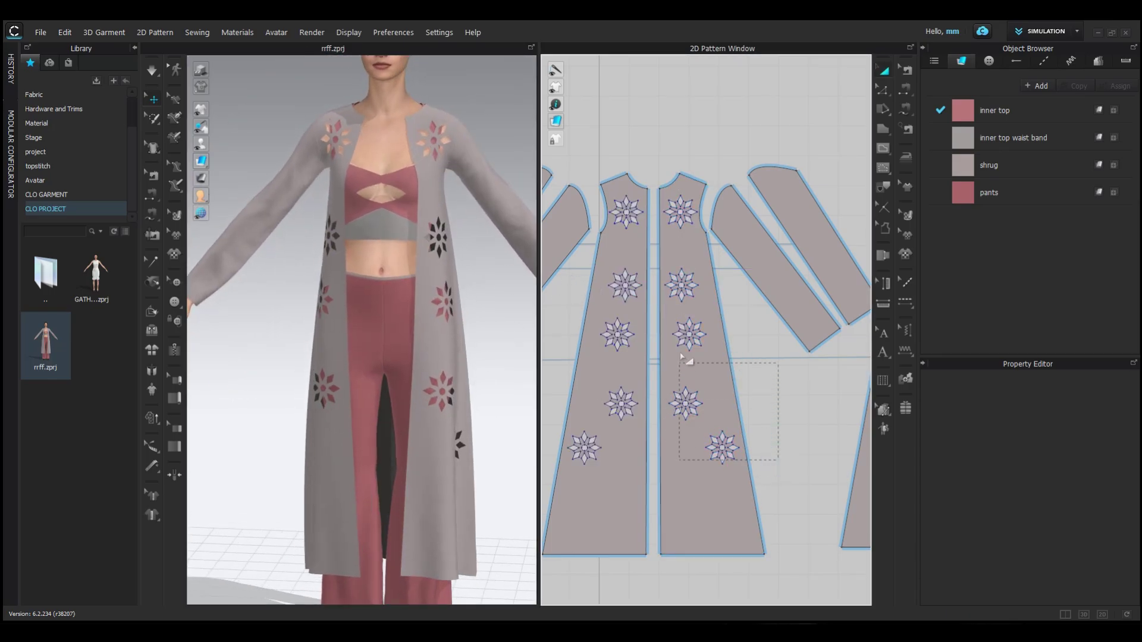
{"action": "left_click_drag", "start_coordinate": [672, 197], "coordinate": [672, 195]}
{"action": "scroll", "coordinate": [695, 235], "scroll_direction": "up", "scroll_amount": 3}
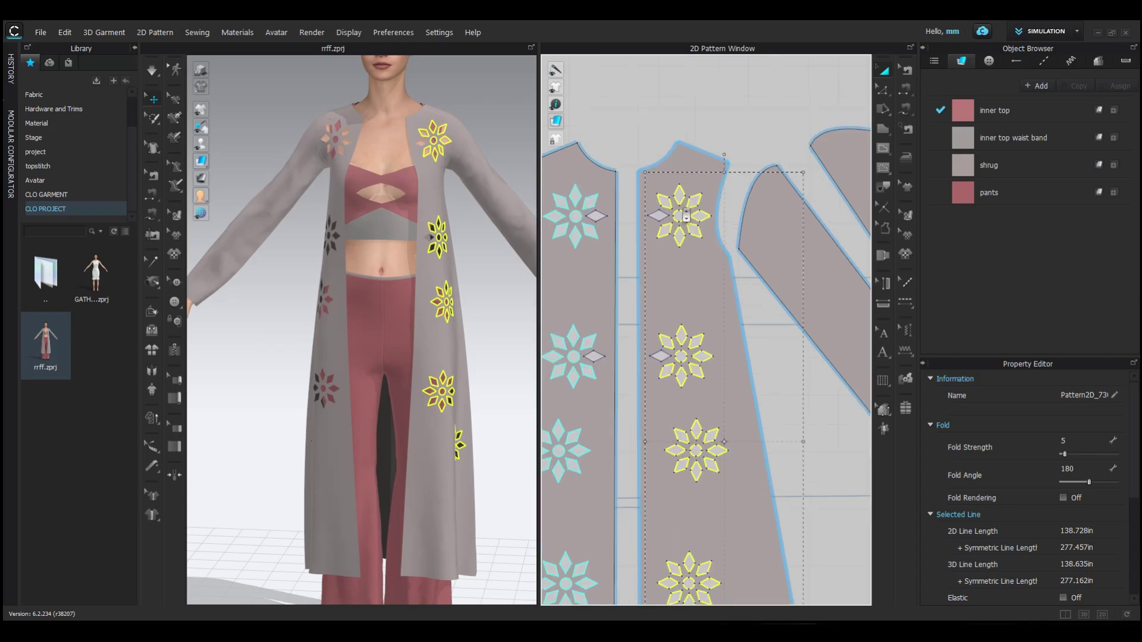
{"action": "scroll", "coordinate": [709, 394], "scroll_direction": "down", "scroll_amount": 4}
{"action": "left_click_drag", "start_coordinate": [756, 283], "coordinate": [748, 295]}
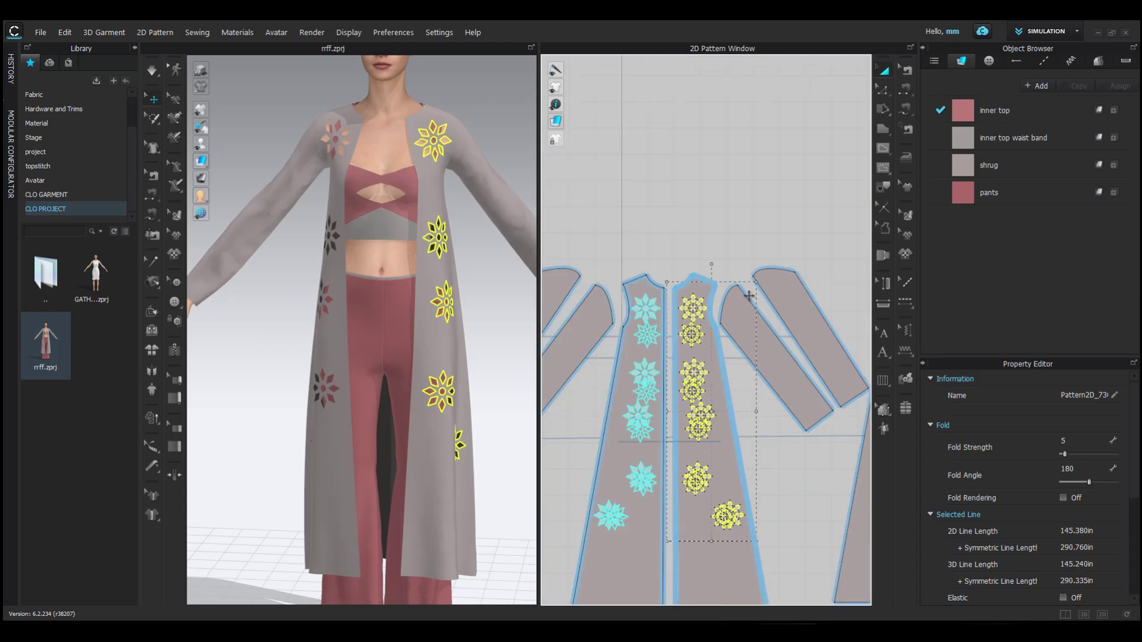
{"action": "left_click", "coordinate": [785, 476]}
Draw a scalloped internal line about 18 in long across the front panel, with its low points about 8 in above the hem
{"action": "scroll", "coordinate": [476, 347], "scroll_direction": "down", "scroll_amount": 4}
{"action": "scroll", "coordinate": [477, 346], "scroll_direction": "up", "scroll_amount": 1}
{"action": "scroll", "coordinate": [673, 443], "scroll_direction": "up", "scroll_amount": 3}
{"action": "middle_click_drag", "start_coordinate": [673, 442], "coordinate": [607, 204]}
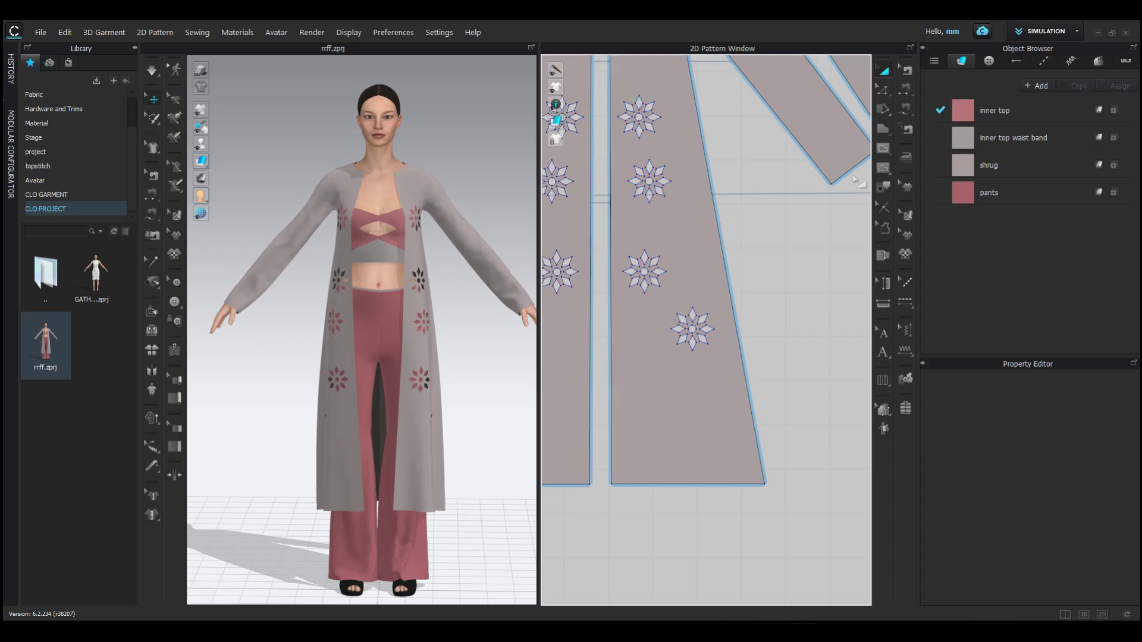
{"action": "left_click", "coordinate": [882, 148]}
{"action": "left_click", "coordinate": [612, 389]}
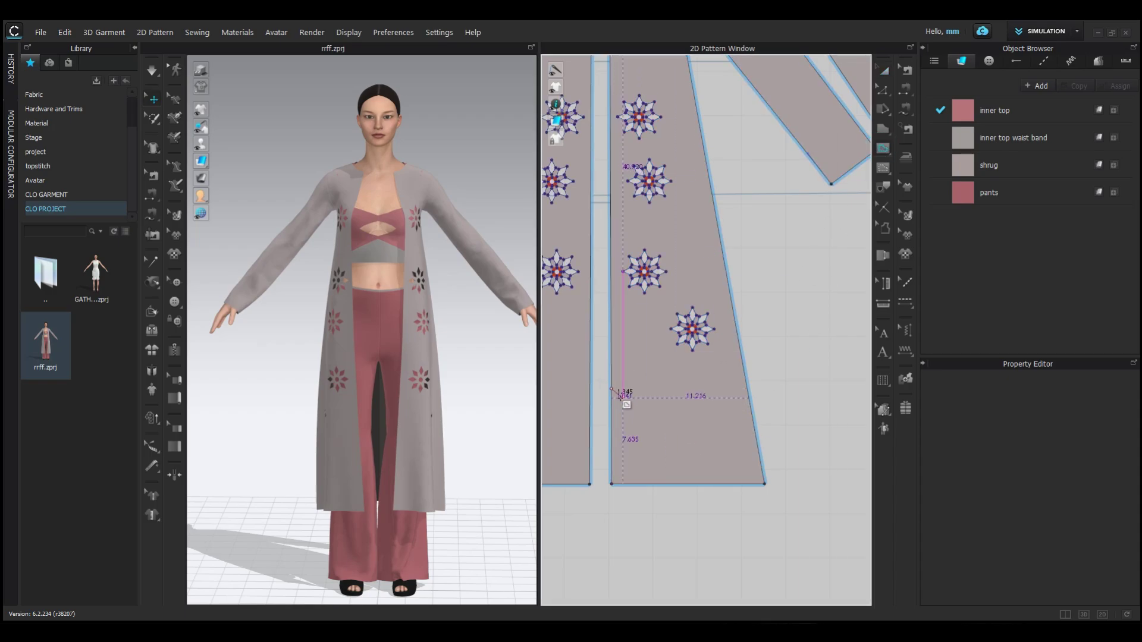
{"action": "scroll", "coordinate": [631, 405], "scroll_direction": "up", "scroll_amount": 3}
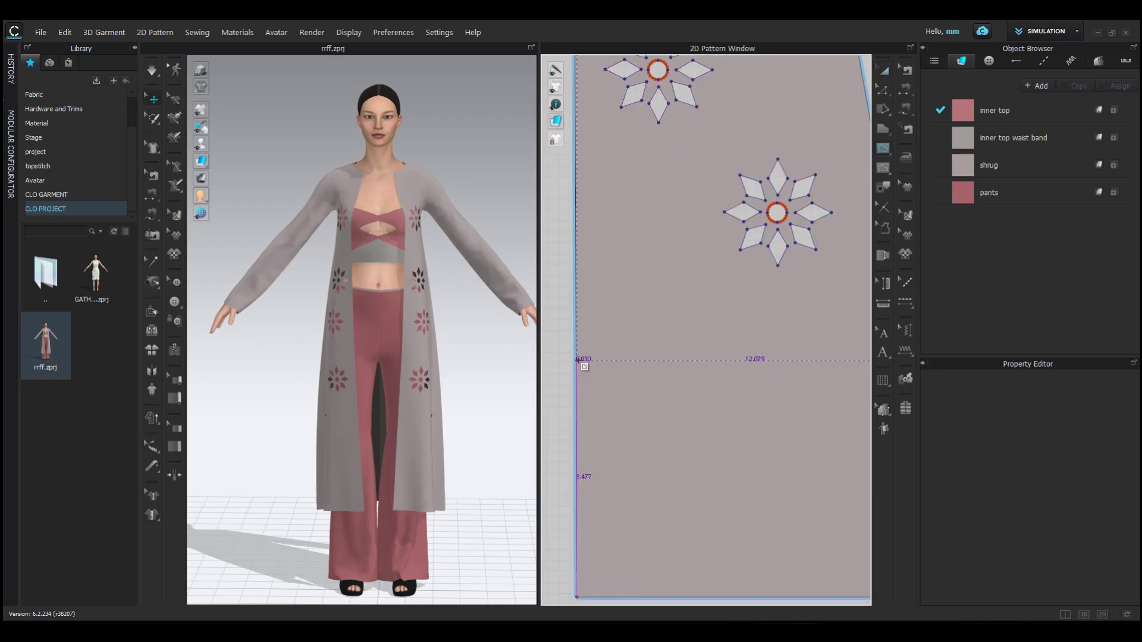
{"action": "left_click", "coordinate": [576, 333]}
{"action": "left_click", "coordinate": [592, 344]}
{"action": "left_click", "coordinate": [604, 359]}
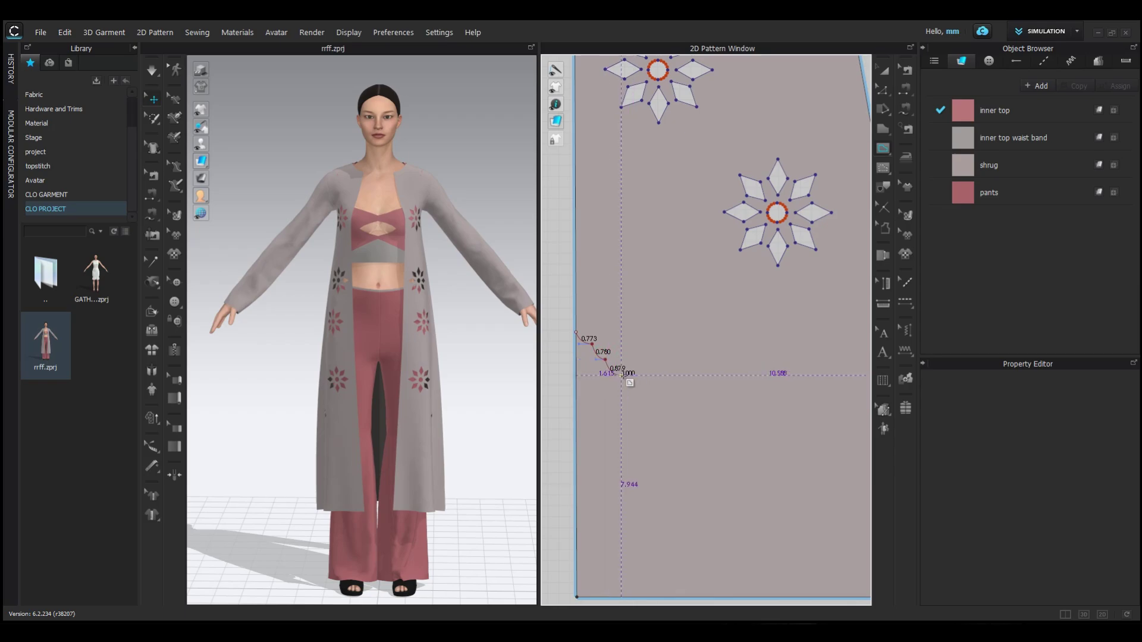
{"action": "left_click", "coordinate": [621, 375]}
{"action": "left_click", "coordinate": [641, 359]}
{"action": "left_click", "coordinate": [658, 343]}
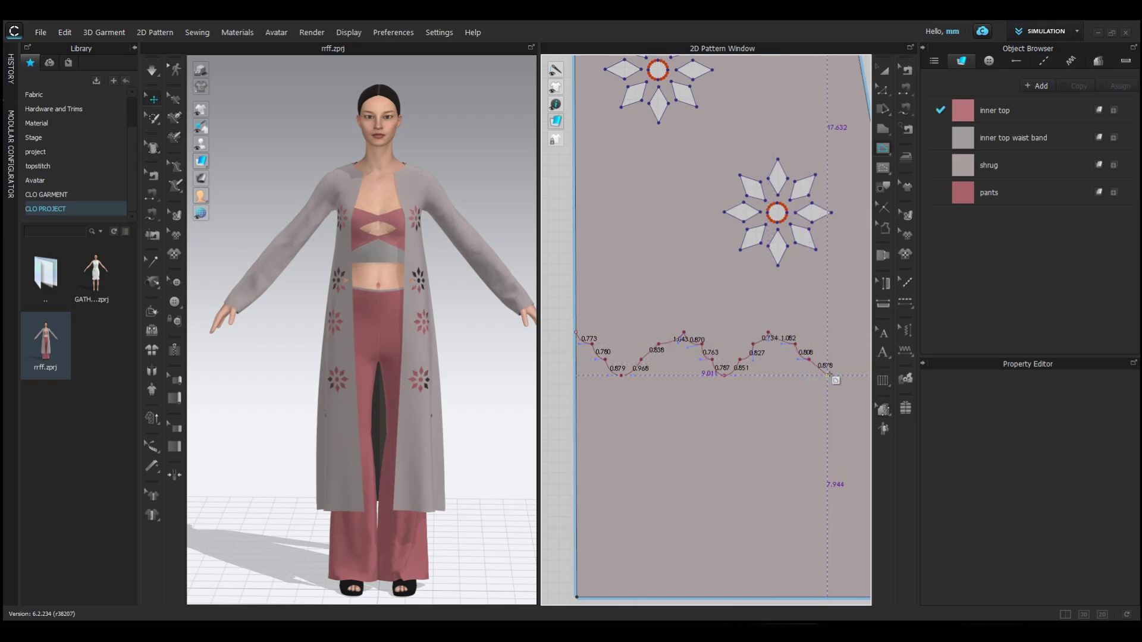
{"action": "left_click_drag", "start_coordinate": [858, 341], "coordinate": [832, 367]}
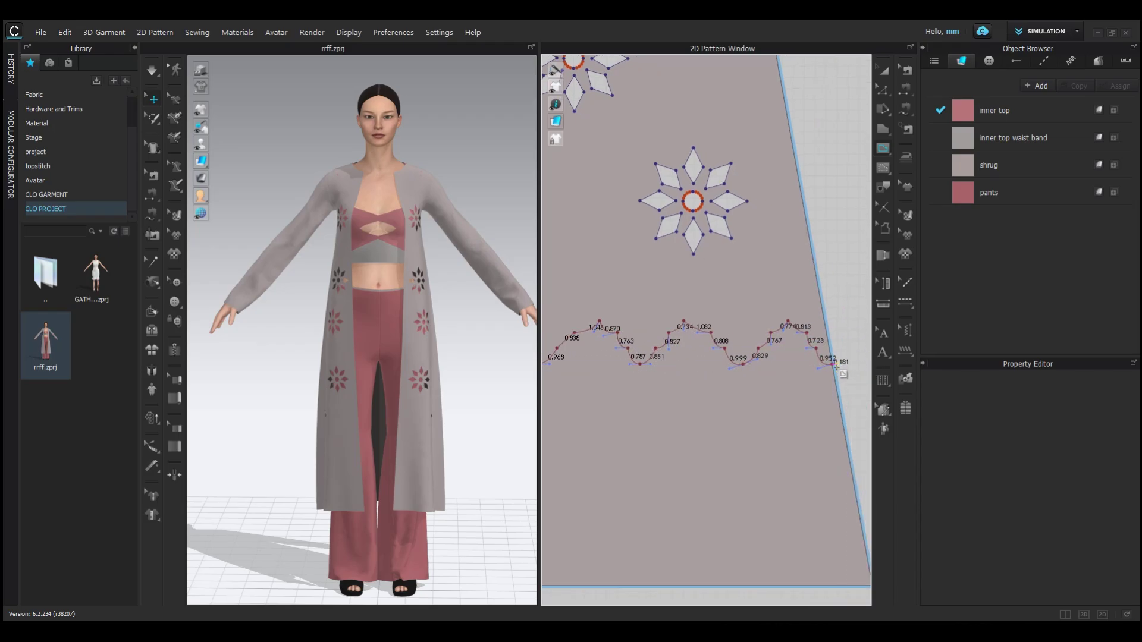
Select the scalloped internal line and apply Cut & Sew to separate the hem section from the front panel
{"action": "left_click", "coordinate": [880, 71]}
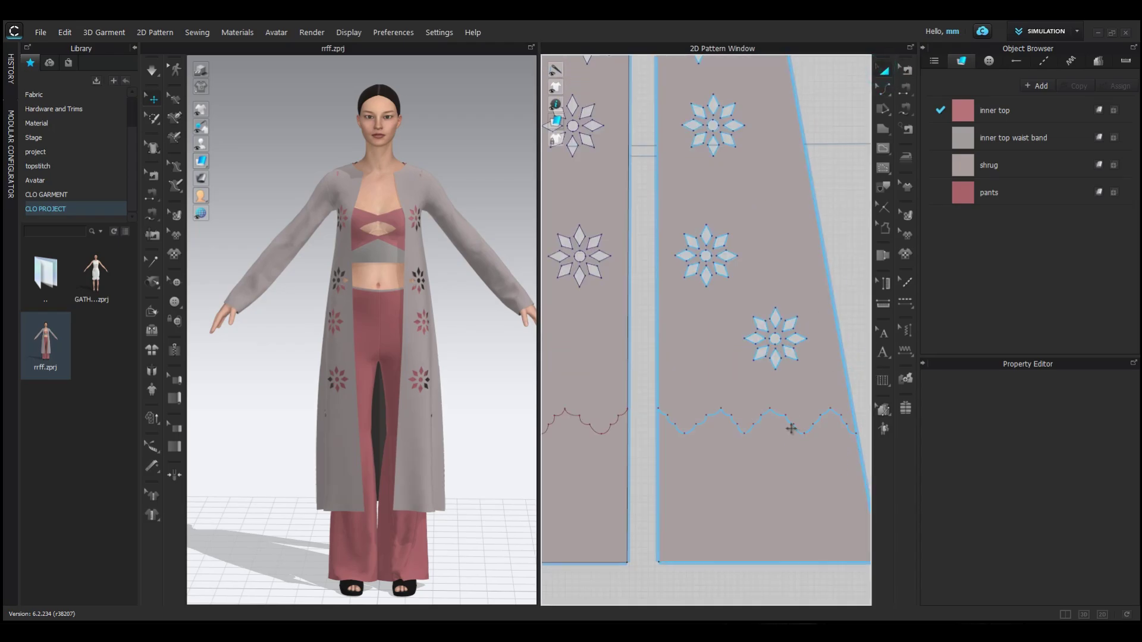
{"action": "left_click", "coordinate": [791, 428]}
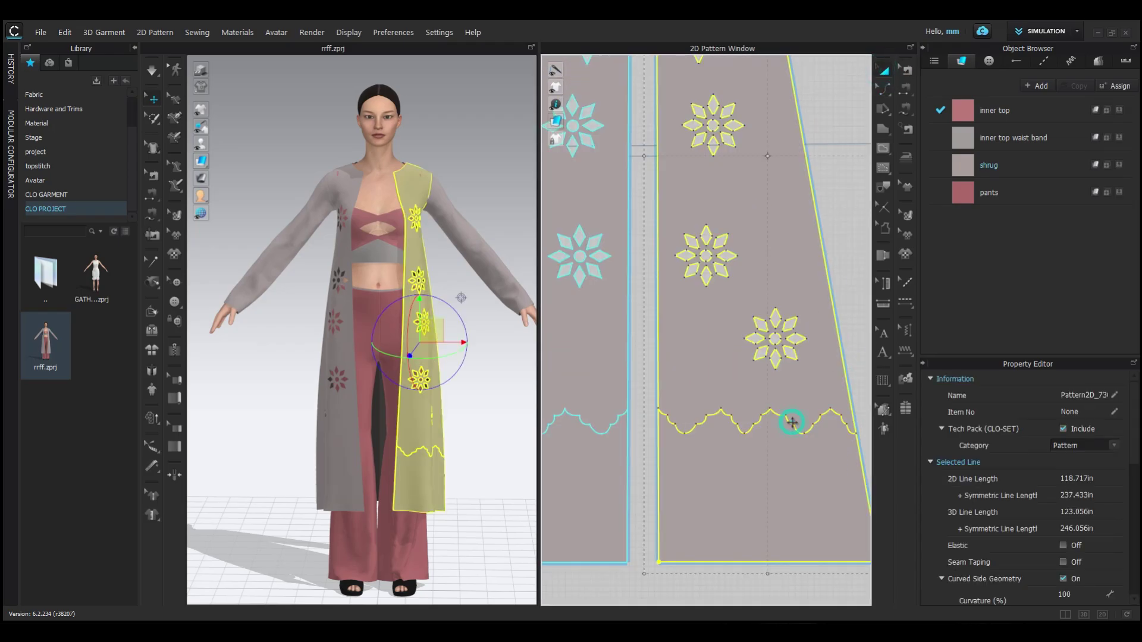
{"action": "left_click", "coordinate": [792, 422]}
{"action": "right_click", "coordinate": [800, 426]}
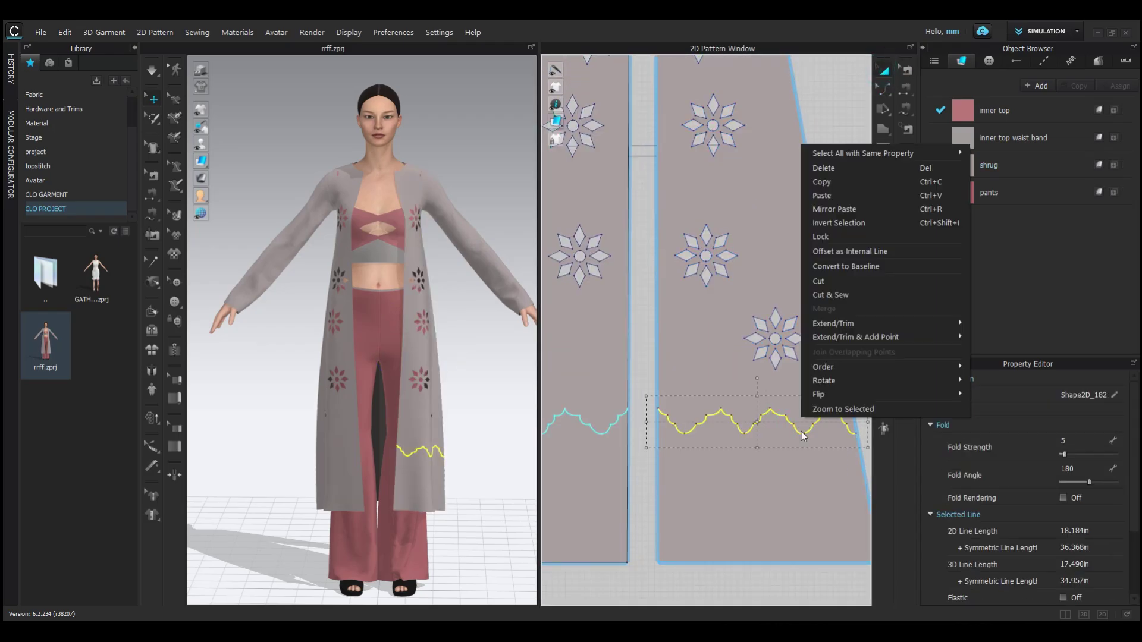
{"action": "left_click", "coordinate": [832, 296]}
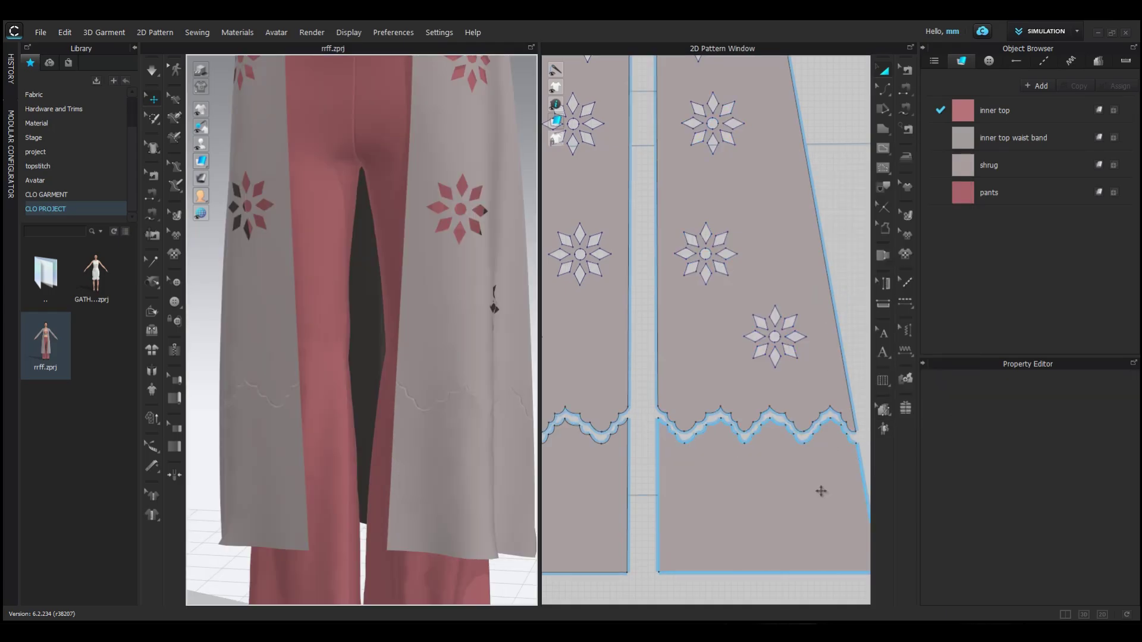
Add a new fabric and assign it to the scalloped hem pieces of both front panels
{"action": "left_click", "coordinate": [1040, 86]}
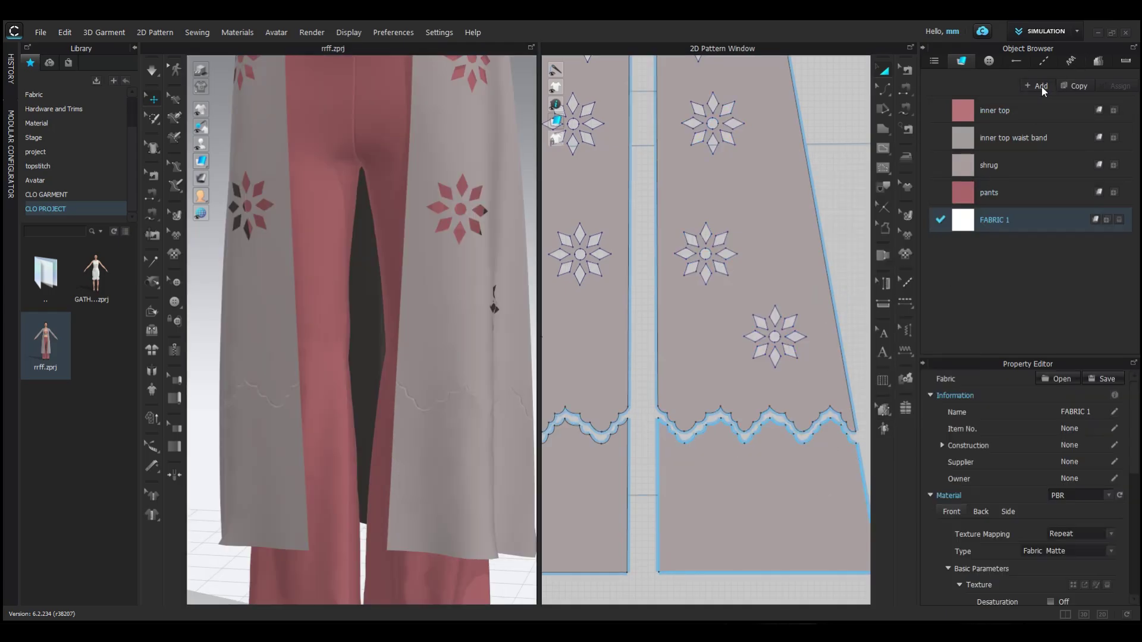
{"action": "left_click_drag", "start_coordinate": [972, 230], "coordinate": [805, 482]}
{"action": "left_click_drag", "start_coordinate": [726, 383], "coordinate": [581, 473]}
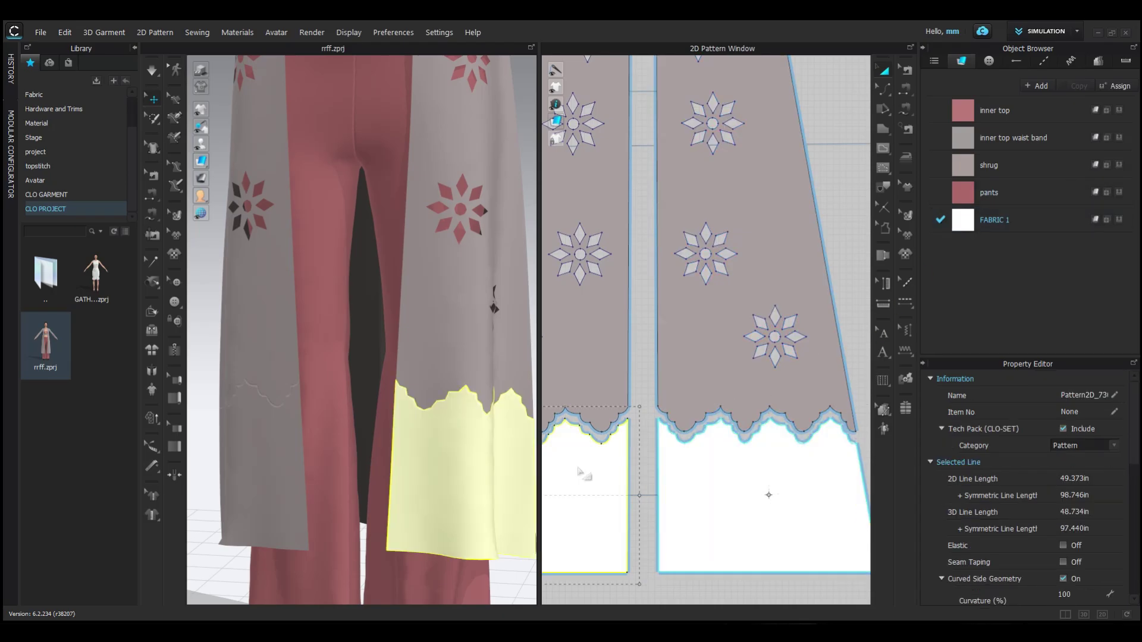
Set the new hem fabric's colour to dark red, #9F5050
{"action": "scroll", "coordinate": [641, 494], "scroll_direction": "down", "scroll_amount": 4}
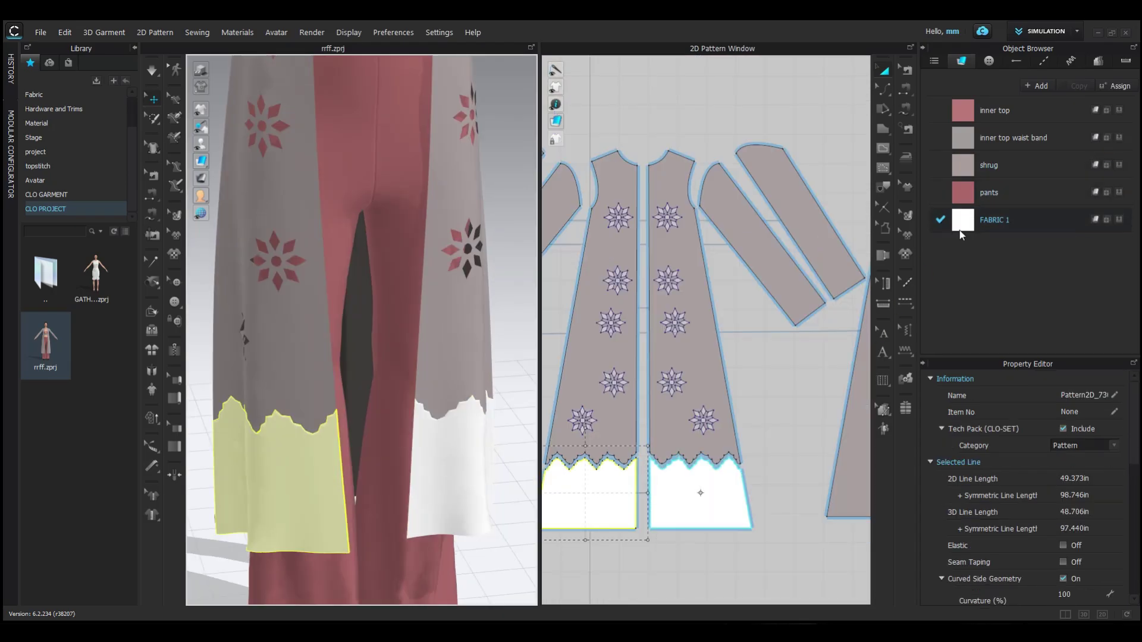
{"action": "left_click", "coordinate": [959, 234]}
{"action": "scroll", "coordinate": [1101, 545], "scroll_direction": "down", "scroll_amount": 3}
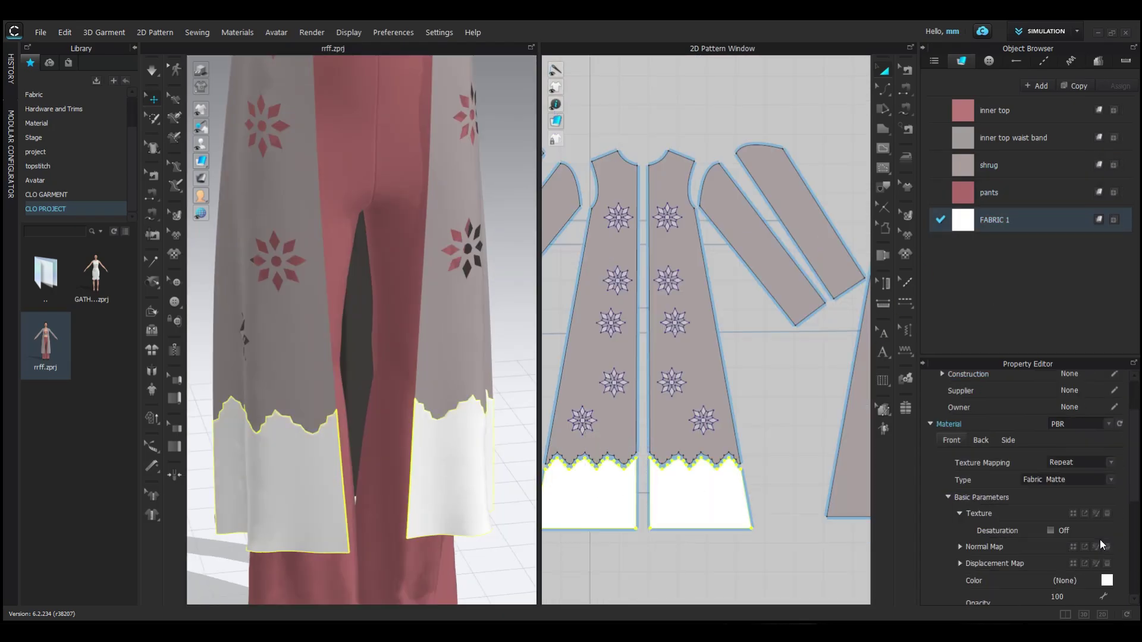
{"action": "left_click", "coordinate": [1106, 580]}
{"action": "left_click_drag", "start_coordinate": [787, 122], "coordinate": [1063, 118]}
{"action": "mouse_move", "coordinate": [694, 159]}
{"action": "left_mouse_down"}
{"action": "mouse_move", "coordinate": [629, 139]}
{"action": "mouse_move", "coordinate": [749, 144]}
{"action": "mouse_move", "coordinate": [715, 159]}
{"action": "left_mouse_up"}
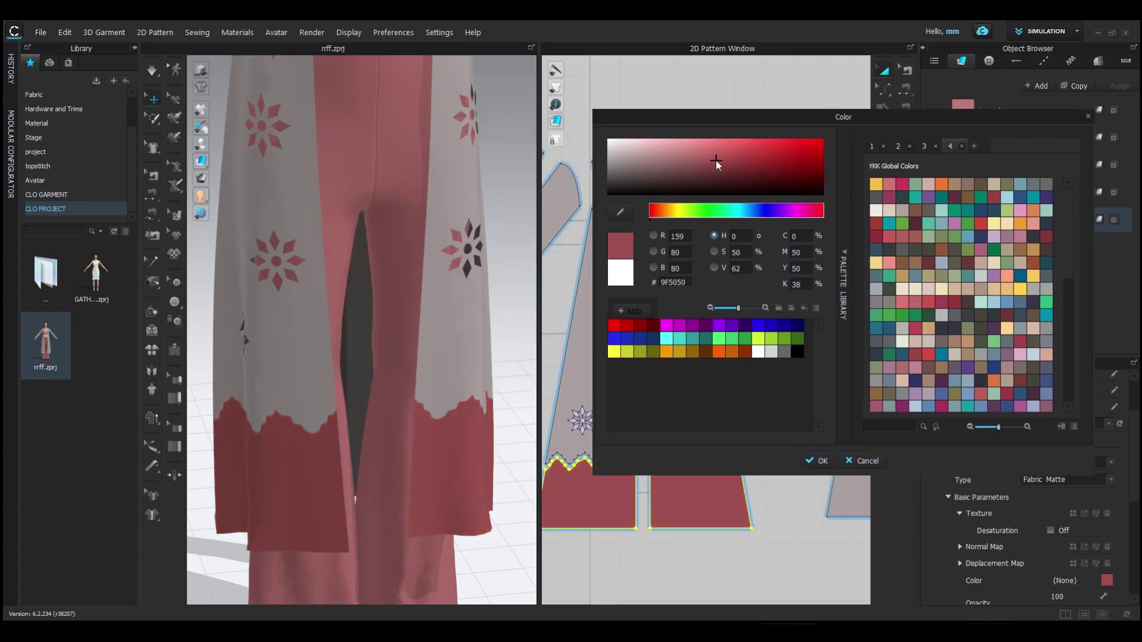
{"action": "left_click", "coordinate": [817, 461]}
{"action": "left_click", "coordinate": [753, 384]}
Copy the lowest flower's centre circle above the scallop at the panel's front edge, and reduce it to a line length of about 1.86 in
{"action": "scroll", "coordinate": [426, 326], "scroll_direction": "up", "scroll_amount": 3}
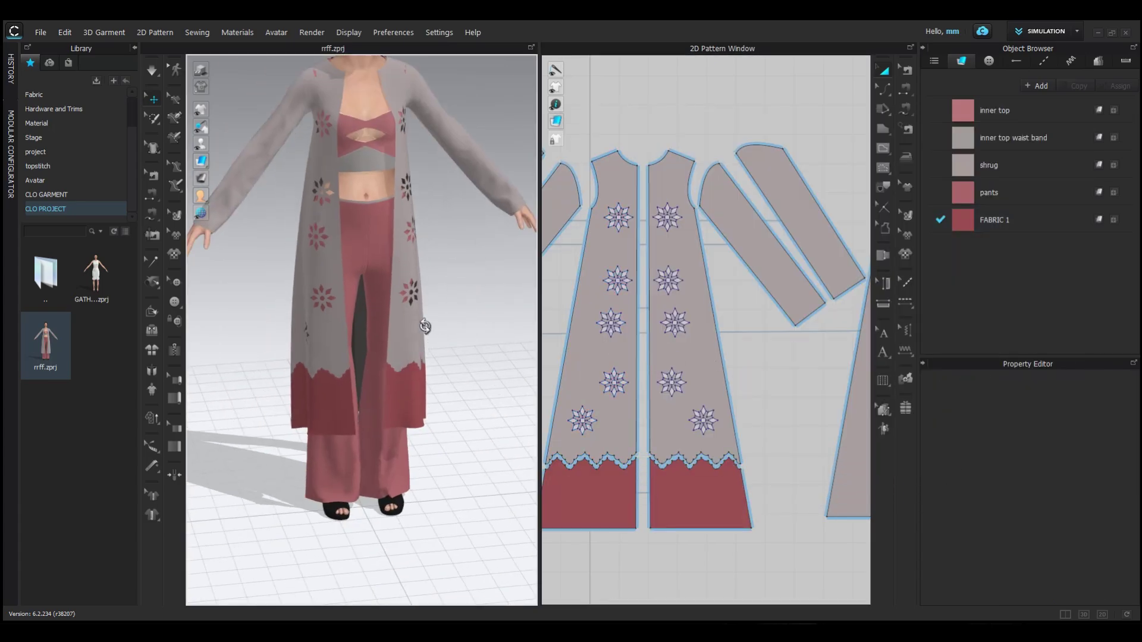
{"action": "middle_click_drag", "start_coordinate": [387, 350], "coordinate": [431, 383]}
{"action": "scroll", "coordinate": [432, 383], "scroll_direction": "down", "scroll_amount": 2}
{"action": "scroll", "coordinate": [652, 237], "scroll_direction": "down", "scroll_amount": 4}
{"action": "middle_click_drag", "start_coordinate": [707, 127], "coordinate": [702, 333]}
{"action": "left_click", "coordinate": [718, 300]}
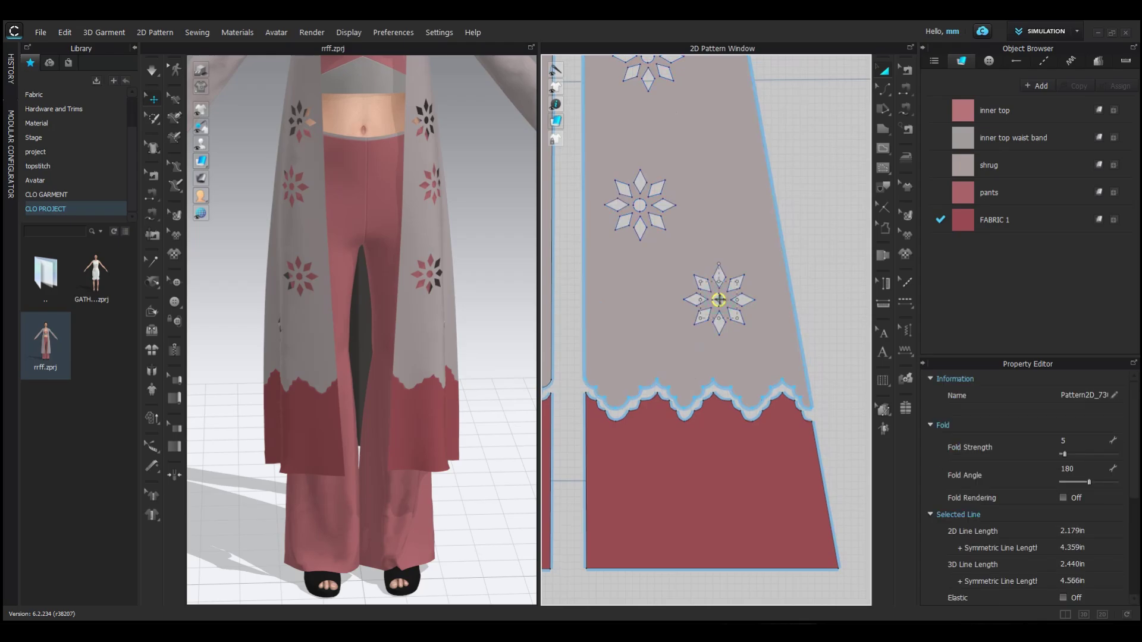
{"action": "key", "text": "ctrl+c"}
{"action": "key", "text": "ctrl+v"}
{"action": "scroll", "coordinate": [596, 375], "scroll_direction": "up", "scroll_amount": 3}
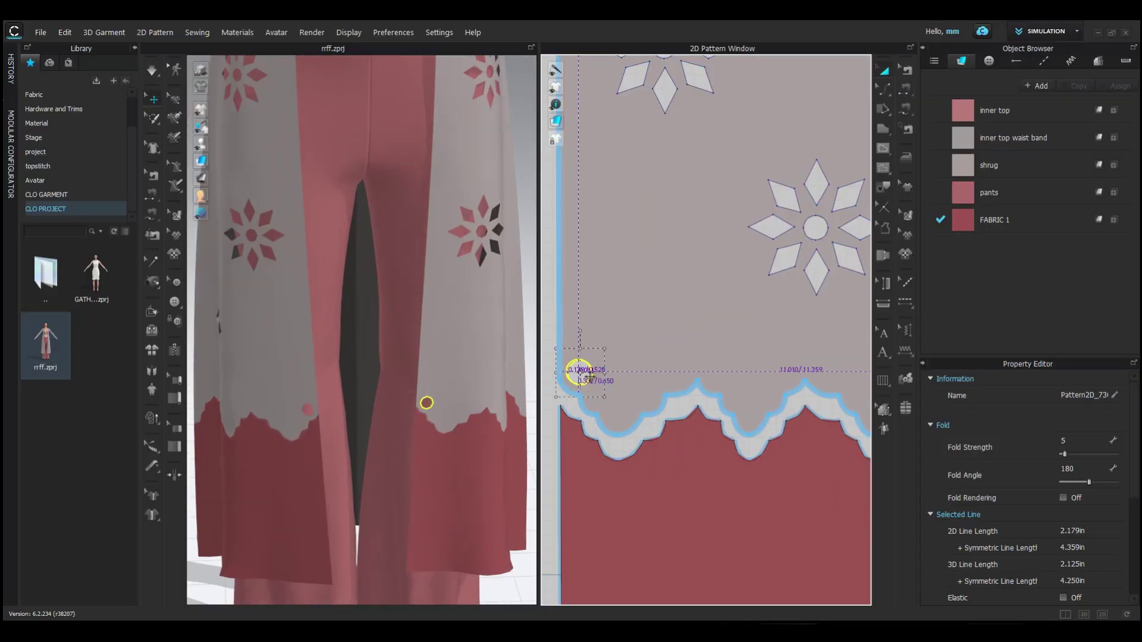
{"action": "left_click_drag", "start_coordinate": [603, 351], "coordinate": [598, 355]}
Copy the small circle and paste it repeatedly along the scalloped edge, from the front edge past the second scallop
{"action": "key", "text": "ctrl+c"}
{"action": "key", "text": "ctrl+v"}
{"action": "left_click", "coordinate": [599, 395]}
{"action": "key", "text": "ctrl+v"}
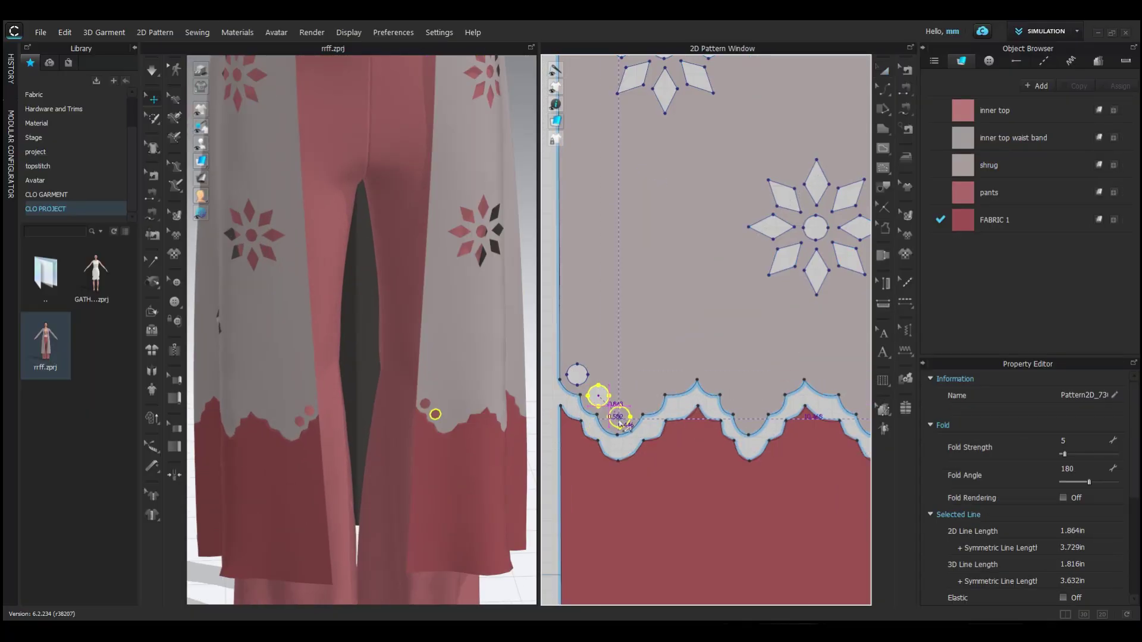
{"action": "left_click", "coordinate": [619, 417]}
{"action": "key", "text": "ctrl+v"}
{"action": "left_click", "coordinate": [676, 375]}
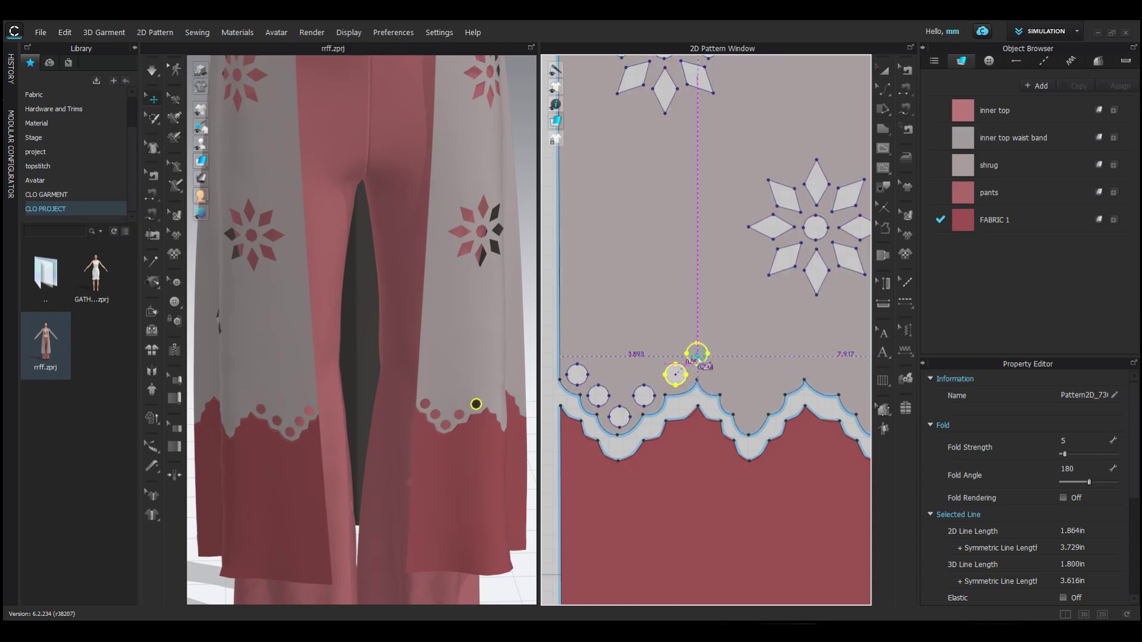
{"action": "left_click", "coordinate": [697, 353]}
{"action": "left_click", "coordinate": [718, 375]}
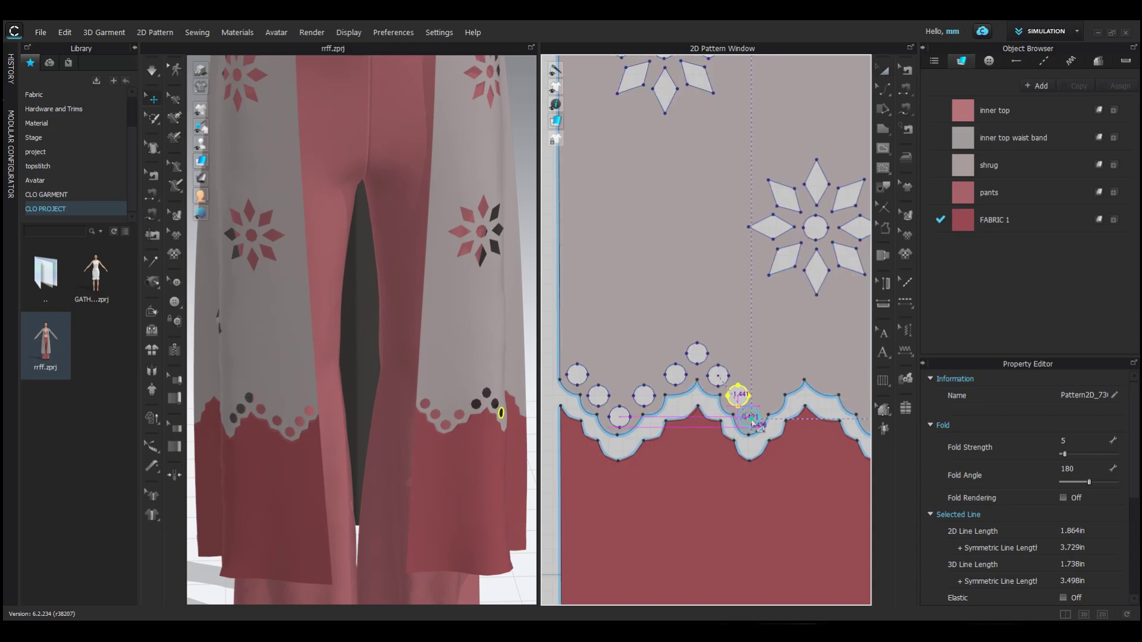
{"action": "left_click", "coordinate": [827, 376]}
Continue pasting the small circle along the remaining scallops up to the front panel's side edge
{"action": "middle_click_drag", "start_coordinate": [789, 475], "coordinate": [630, 468]}
{"action": "key", "text": "ctrl+v"}
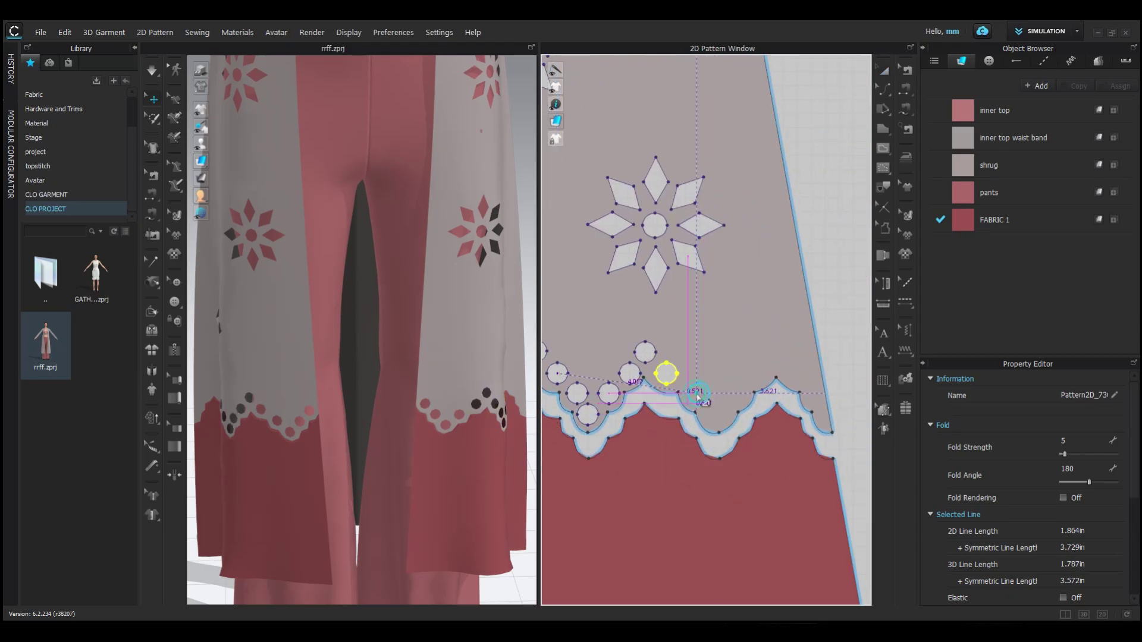
{"action": "left_click", "coordinate": [696, 385]}
{"action": "key", "text": "ctrl+v"}
{"action": "left_click", "coordinate": [718, 409]}
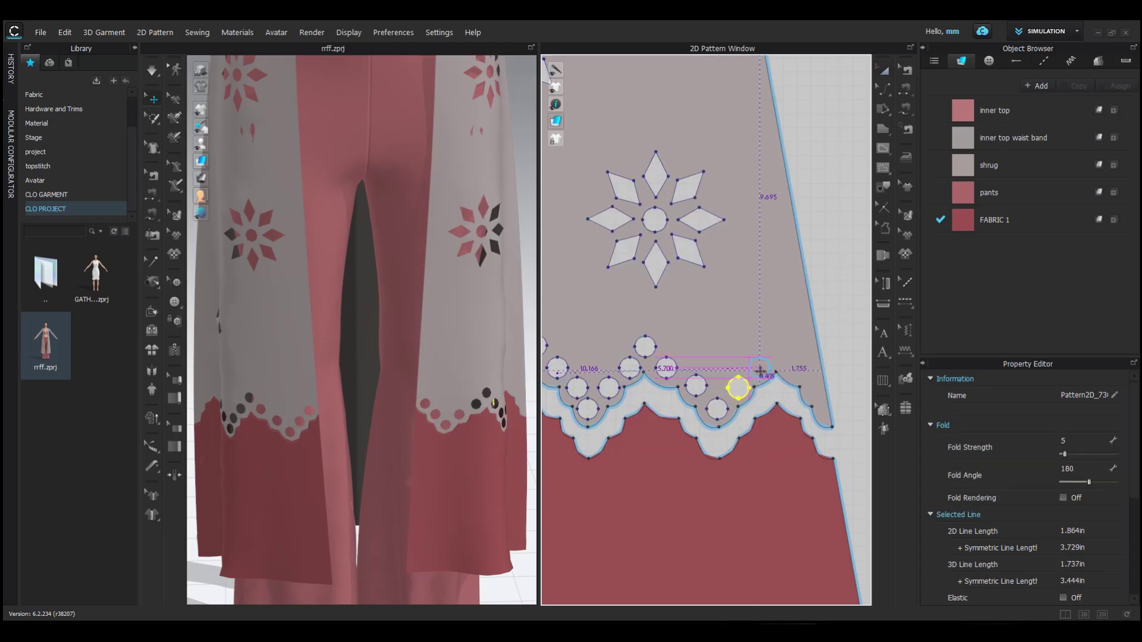
{"action": "left_click", "coordinate": [776, 347]}
{"action": "key", "text": "ctrl+v"}
{"action": "left_click", "coordinate": [797, 367]}
{"action": "key", "text": "ctrl+v"}
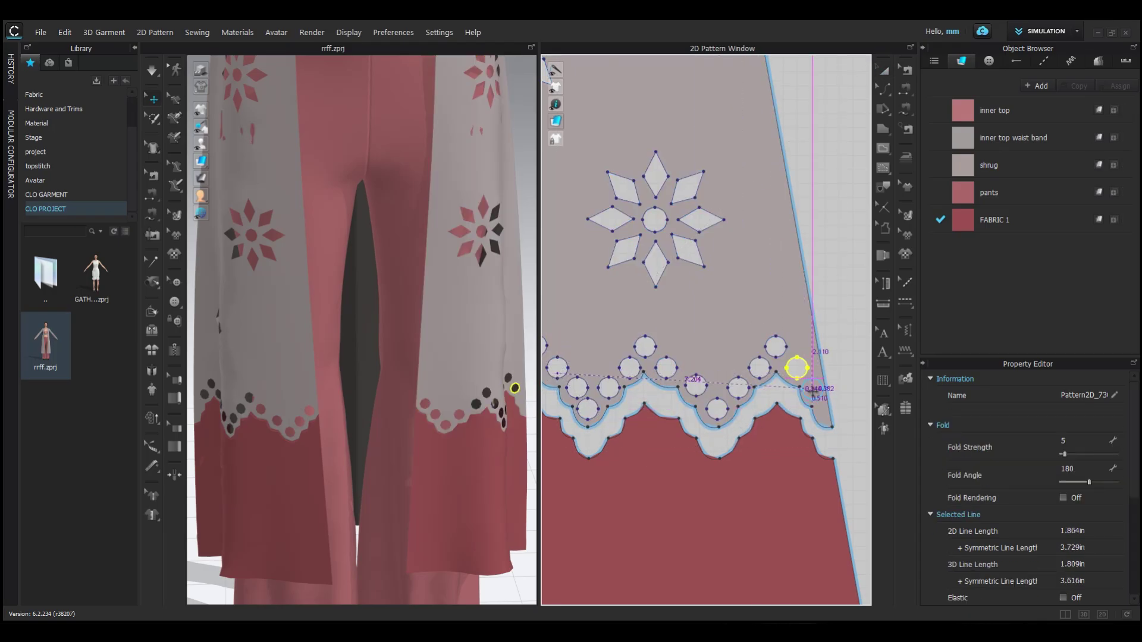
{"action": "left_click", "coordinate": [813, 389]}
{"action": "left_click", "coordinate": [844, 381]}
Simulate the shrug so the cutwork and hem settle on the avatar, and inspect the front
{"action": "scroll", "coordinate": [452, 387], "scroll_direction": "up", "scroll_amount": 3}
{"action": "left_click", "coordinate": [525, 424]}
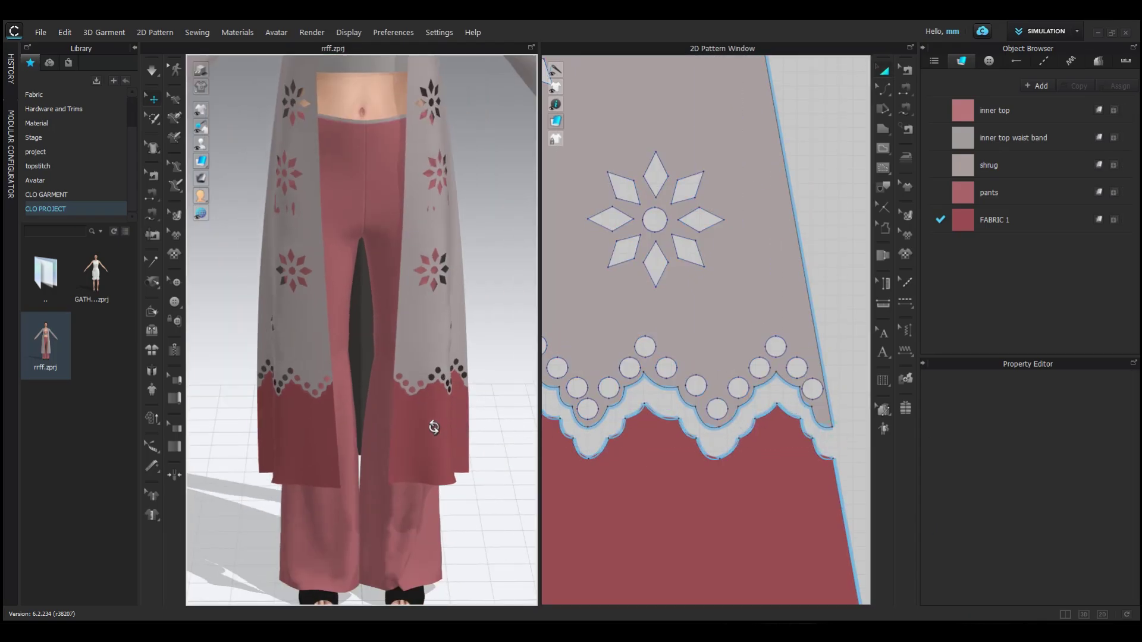
{"action": "right_click_drag", "start_coordinate": [434, 426], "coordinate": [380, 429]}
{"action": "scroll", "coordinate": [380, 429], "scroll_direction": "up", "scroll_amount": 3}
{"action": "scroll", "coordinate": [803, 419], "scroll_direction": "up", "scroll_amount": 5}
{"action": "key", "text": "2"}
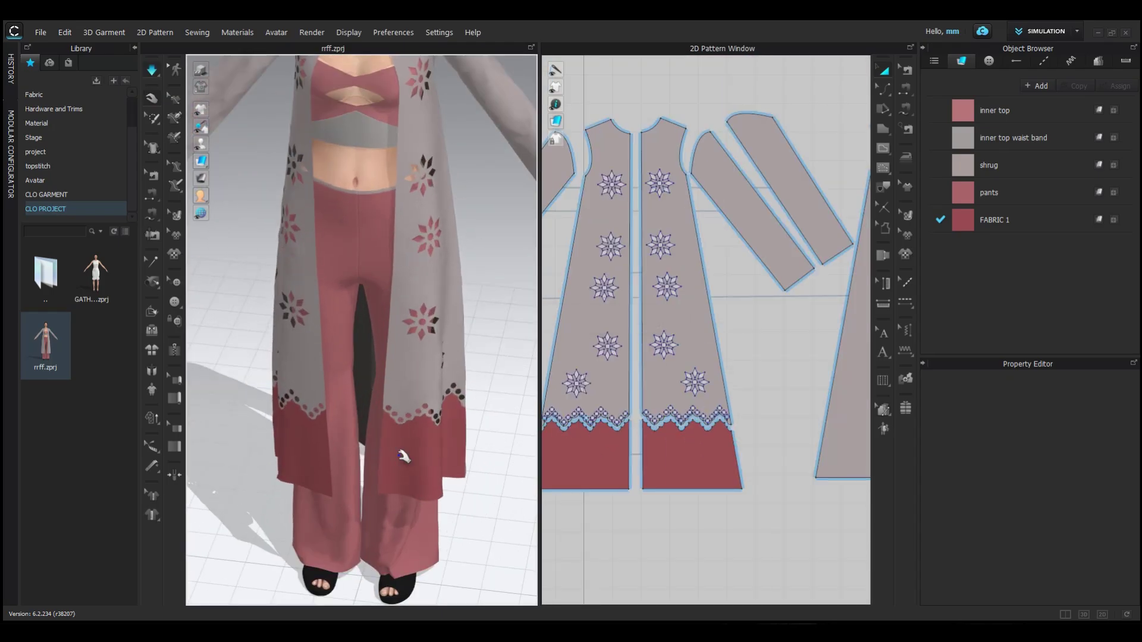
{"action": "left_click", "coordinate": [404, 440]}
{"action": "scroll", "coordinate": [408, 288], "scroll_direction": "up", "scroll_amount": 2}
{"action": "key", "text": "space"}
{"action": "scroll", "coordinate": [672, 280], "scroll_direction": "down", "scroll_amount": 2}
{"action": "left_click", "coordinate": [668, 255]}
{"action": "left_click_drag", "start_coordinate": [668, 255], "coordinate": [701, 278]}
{"action": "left_click", "coordinate": [791, 254]}
{"action": "scroll", "coordinate": [791, 254], "scroll_direction": "up", "scroll_amount": 5}
{"action": "scroll", "coordinate": [751, 194], "scroll_direction": "down", "scroll_amount": 4}
{"action": "key", "text": "space"}
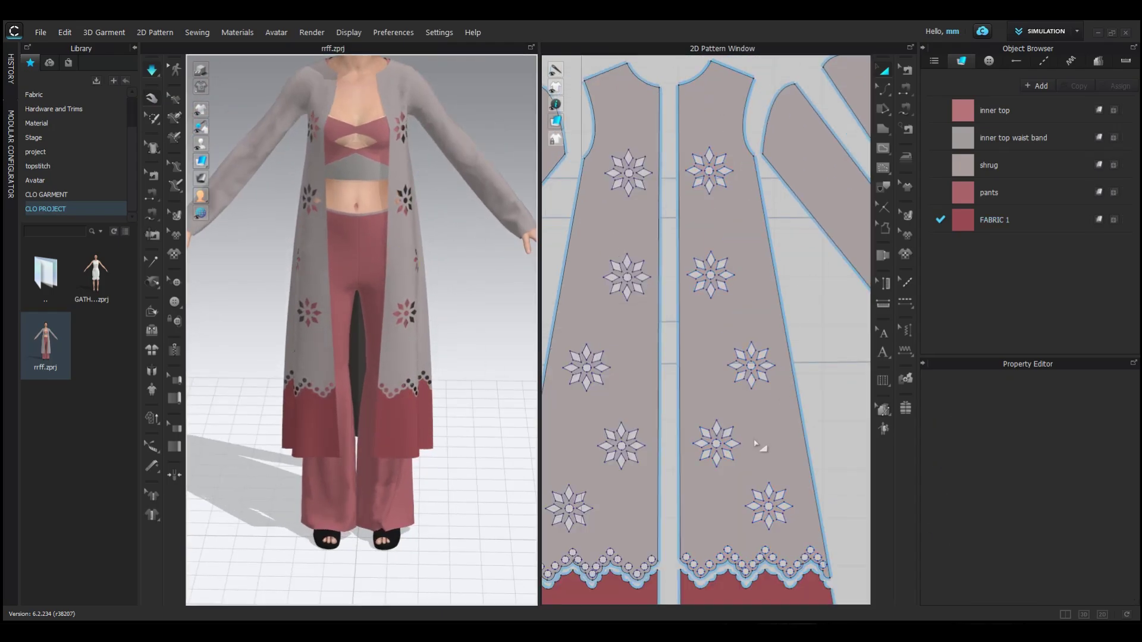
Copy the lowest flower and paste it beside the original near the front edge, just above the row of circles
{"action": "left_click", "coordinate": [769, 504]}
{"action": "key", "text": "ctrl+c"}
{"action": "key", "text": "ctrl+v"}
{"action": "left_click", "coordinate": [819, 475]}
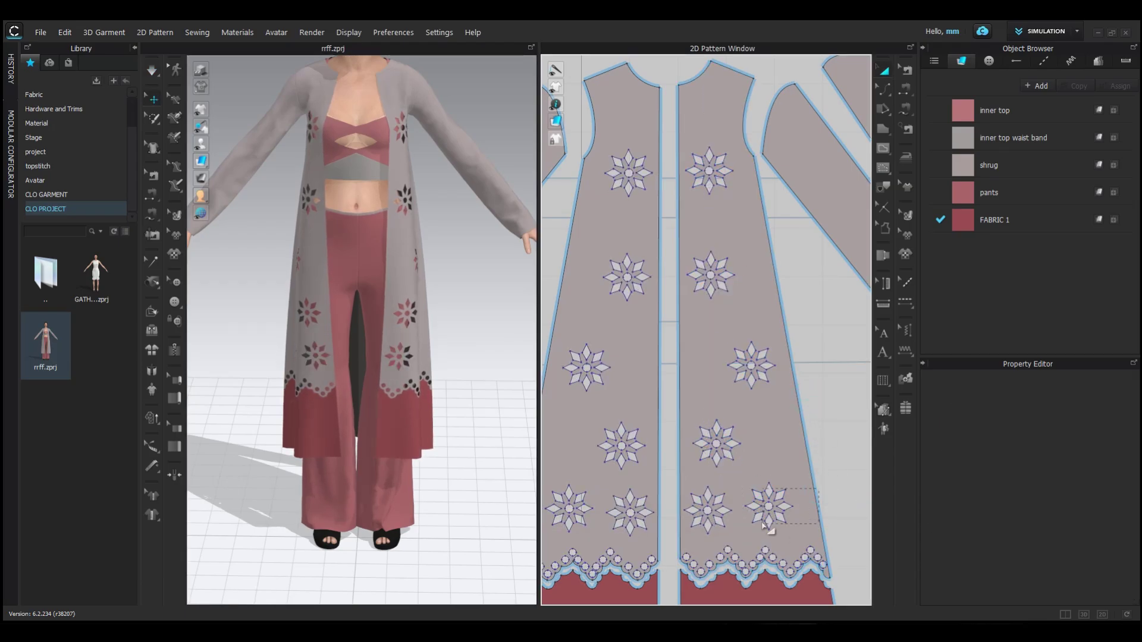
Move the lowest side-seam flower and the two flowers above it up the front panel to even out their spacing
{"action": "left_click_drag", "start_coordinate": [770, 507], "coordinate": [773, 467]}
{"action": "left_click", "coordinate": [813, 418]}
{"action": "left_click_drag", "start_coordinate": [670, 398], "coordinate": [743, 475]}
{"action": "left_click_drag", "start_coordinate": [721, 429], "coordinate": [721, 401]}
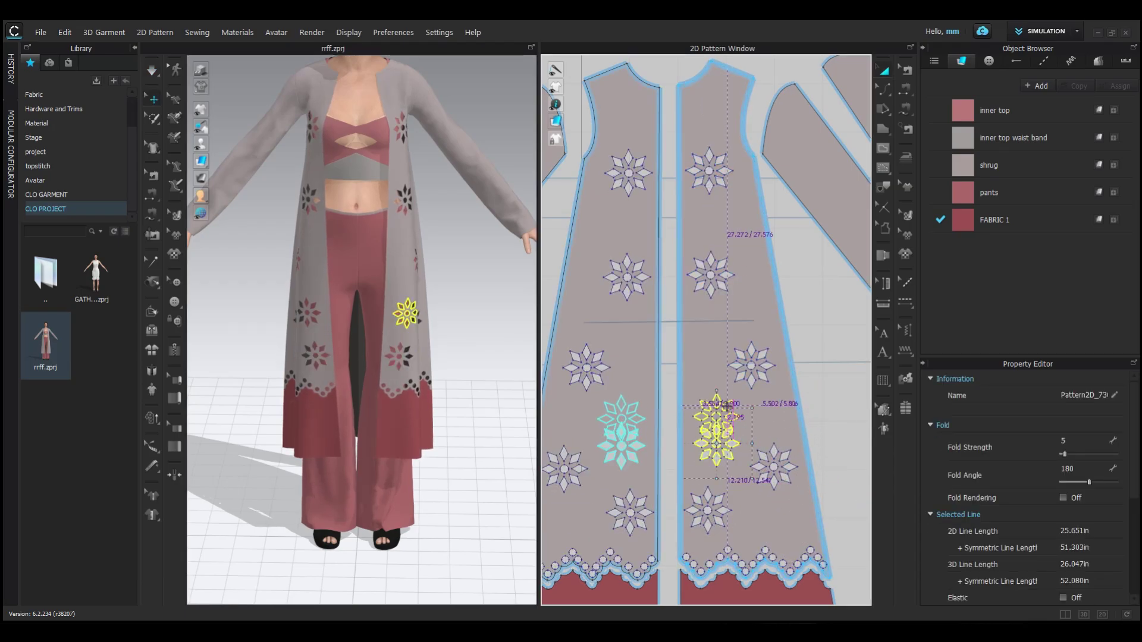
{"action": "left_click_drag", "start_coordinate": [820, 367], "coordinate": [749, 384]}
{"action": "left_click_drag", "start_coordinate": [755, 370], "coordinate": [755, 338]}
{"action": "left_click", "coordinate": [810, 300]}
Move the front panel's two middle flowers slightly down to make room beneath the top flower
{"action": "left_click_drag", "start_coordinate": [676, 237], "coordinate": [743, 299]}
{"action": "left_click", "coordinate": [791, 241]}
{"action": "mouse_move", "coordinate": [715, 279]}
{"action": "left_mouse_down"}
{"action": "mouse_move", "coordinate": [716, 261]}
{"action": "mouse_move", "coordinate": [711, 275]}
{"action": "left_mouse_up"}
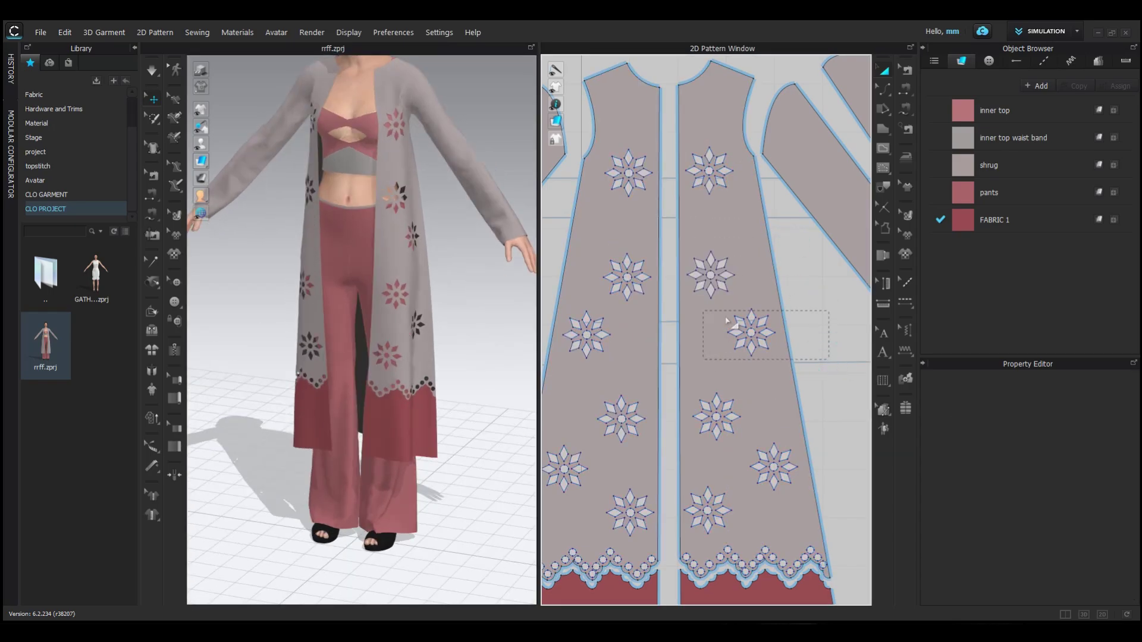
{"action": "left_click_drag", "start_coordinate": [751, 332], "coordinate": [759, 348]}
{"action": "left_click_drag", "start_coordinate": [820, 318], "coordinate": [681, 248]}
{"action": "left_click_drag", "start_coordinate": [715, 287], "coordinate": [711, 315]}
{"action": "left_click", "coordinate": [805, 312]}
Add a copy of the top flower below it, towards the front panel's side seam
{"action": "left_click_drag", "start_coordinate": [685, 146], "coordinate": [751, 208]}
{"action": "left_click_drag", "start_coordinate": [711, 172], "coordinate": [737, 237]}
{"action": "left_click", "coordinate": [738, 237]}
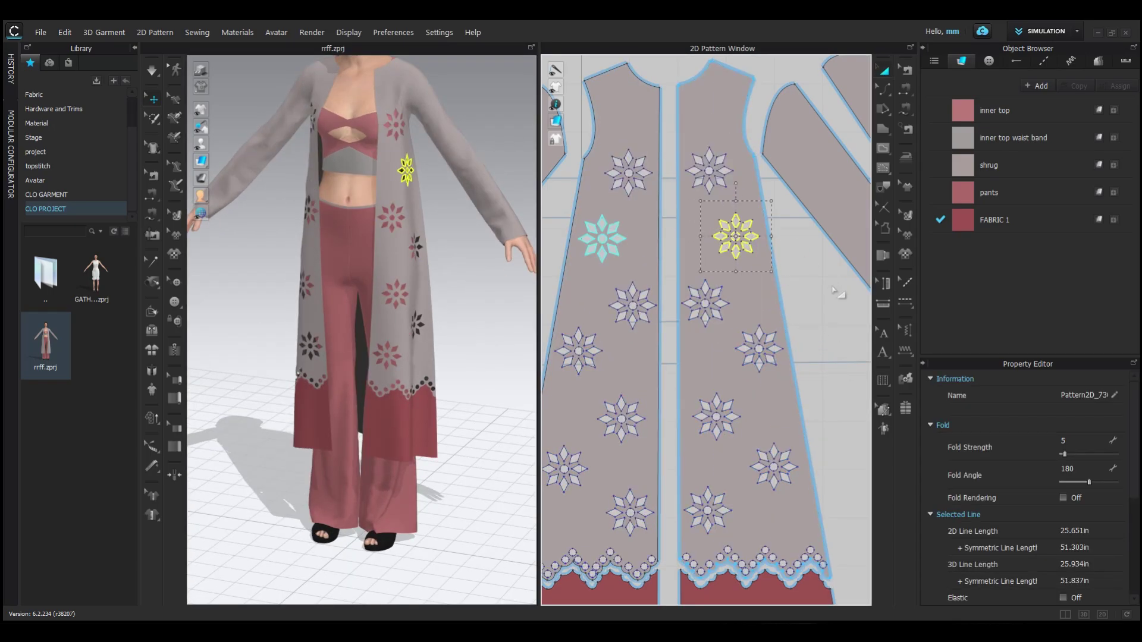
{"action": "left_click", "coordinate": [841, 295]}
Merge the two pieces of the shrug sleeve along their adjacent long edges with Edit Pattern
{"action": "scroll", "coordinate": [452, 300], "scroll_direction": "down", "scroll_amount": 3}
{"action": "mouse_move", "coordinate": [434, 303]}
{"action": "right_mouse_down"}
{"action": "mouse_move", "coordinate": [492, 305]}
{"action": "mouse_move", "coordinate": [411, 291]}
{"action": "mouse_move", "coordinate": [431, 296]}
{"action": "right_mouse_up"}
{"action": "scroll", "coordinate": [795, 338], "scroll_direction": "down", "scroll_amount": 2}
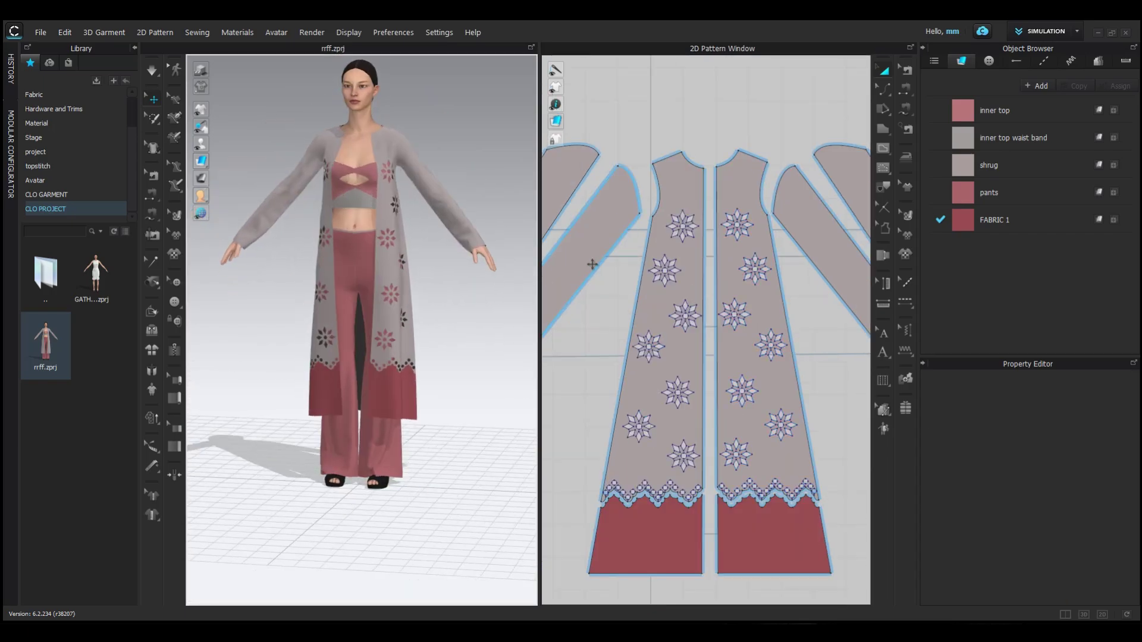
{"action": "scroll", "coordinate": [599, 274], "scroll_direction": "down", "scroll_amount": 2}
{"action": "scroll", "coordinate": [657, 290], "scroll_direction": "up", "scroll_amount": 4}
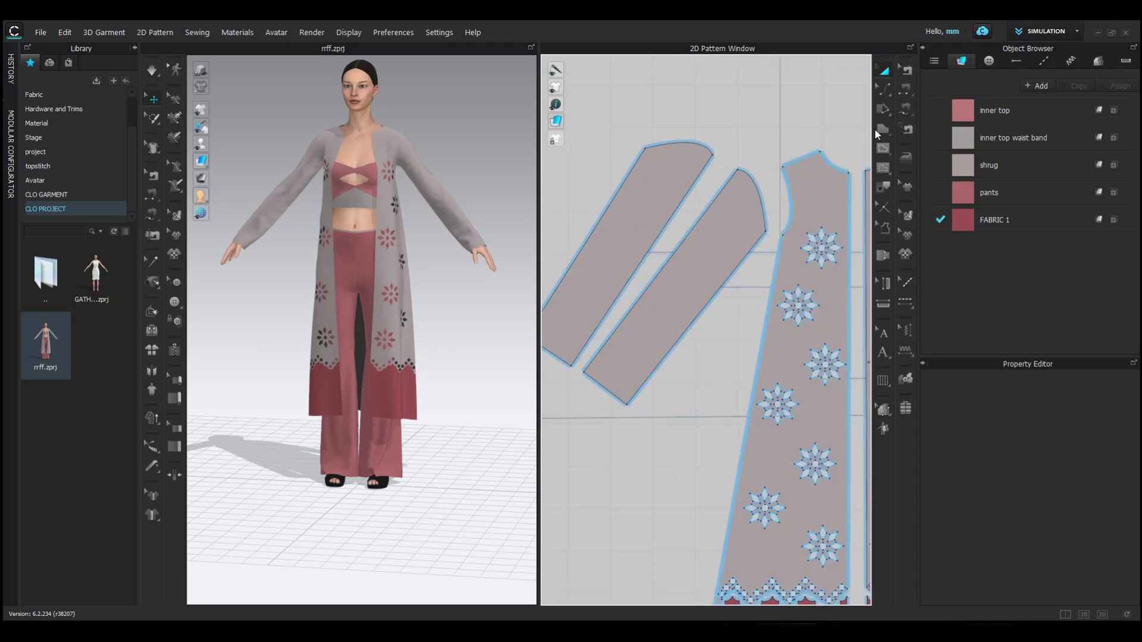
{"action": "left_click", "coordinate": [884, 89]}
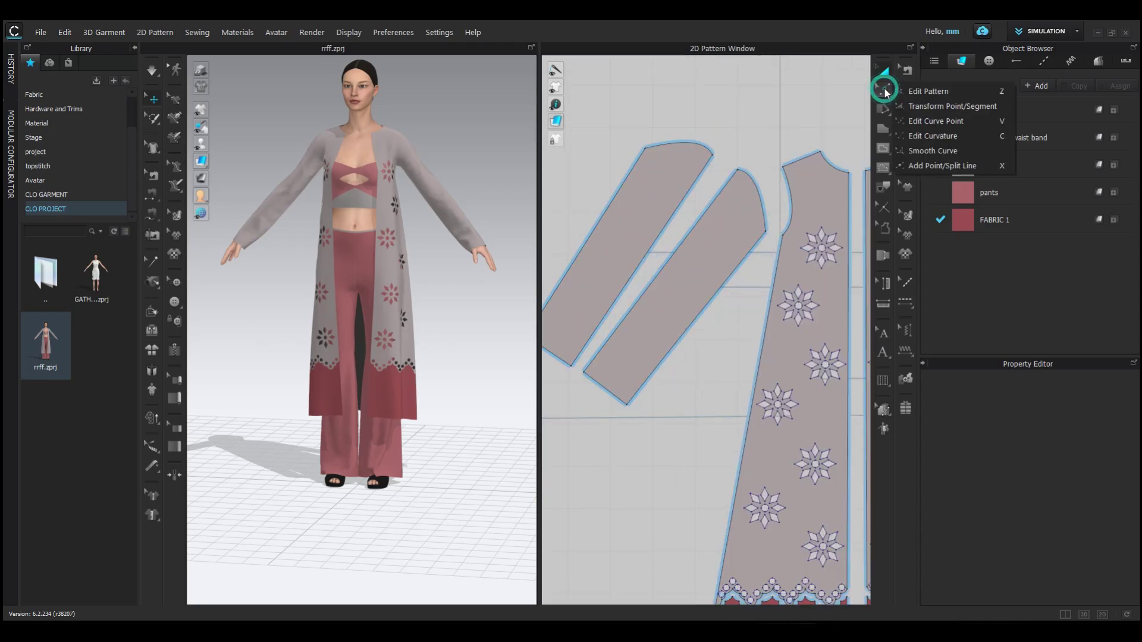
{"action": "left_click", "coordinate": [915, 95]}
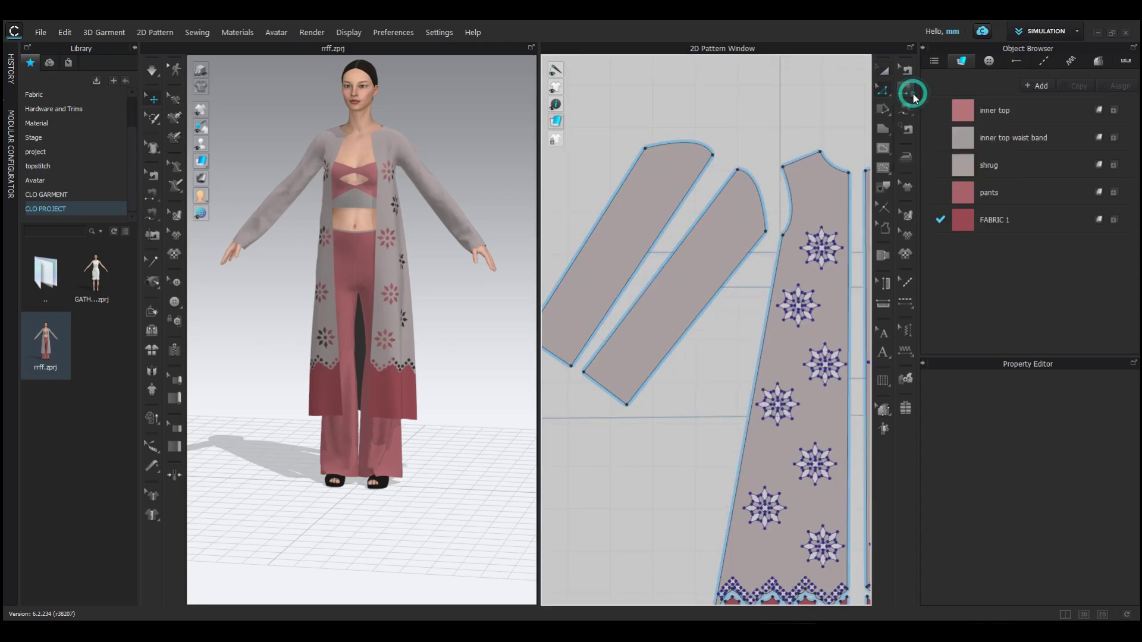
{"action": "left_click", "coordinate": [680, 211]}
{"action": "left_click", "coordinate": [699, 229], "text": "shift"}
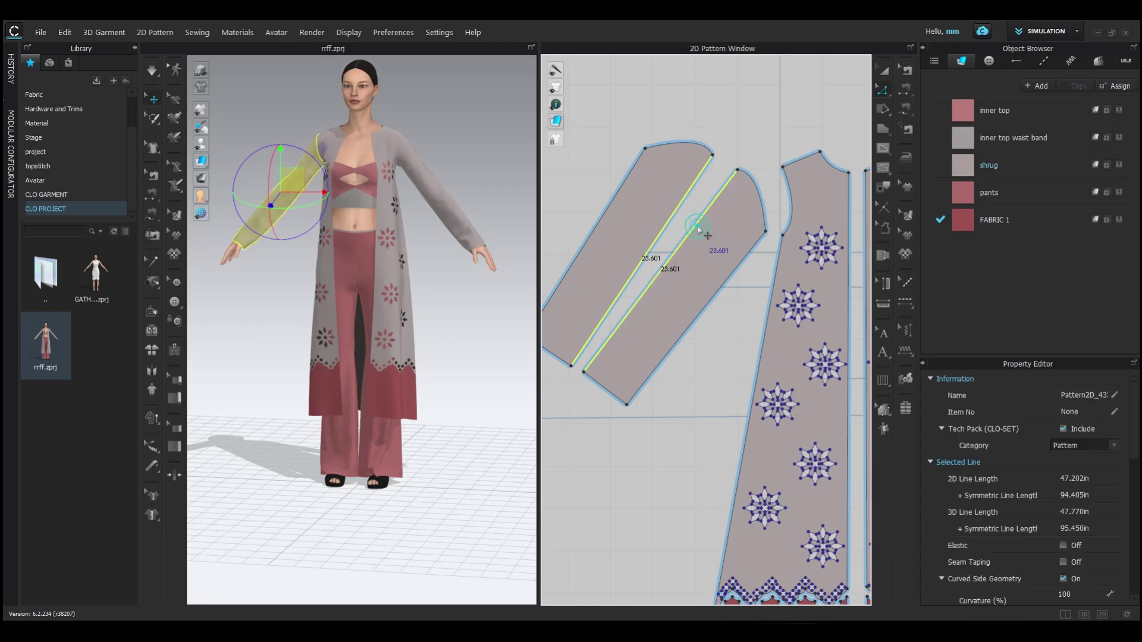
{"action": "right_click", "coordinate": [695, 224]}
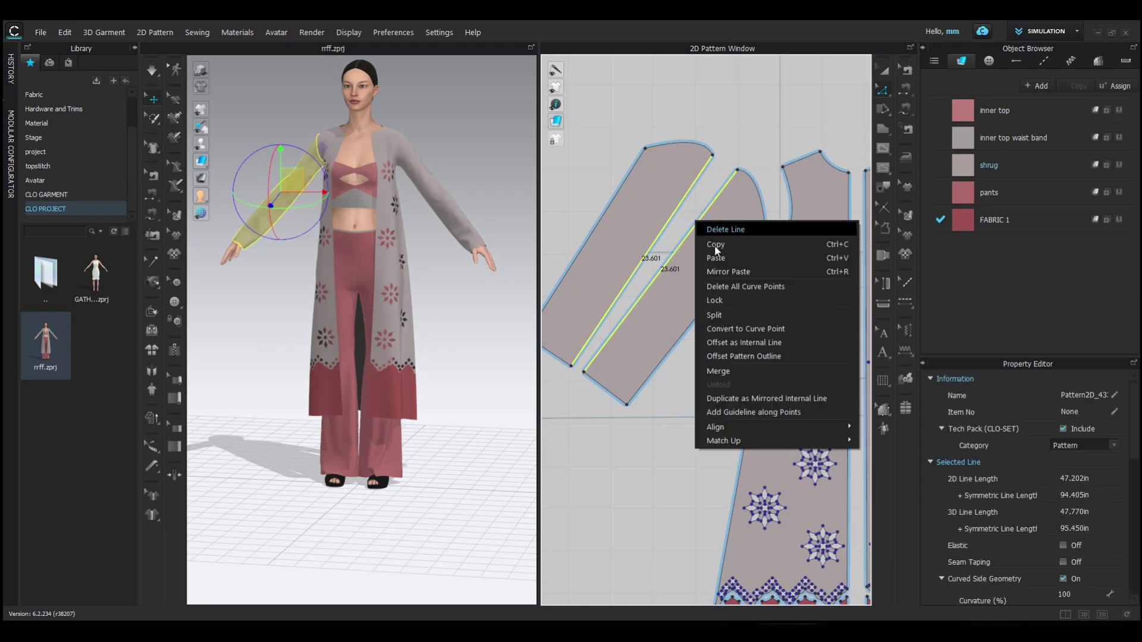
{"action": "left_click", "coordinate": [722, 365]}
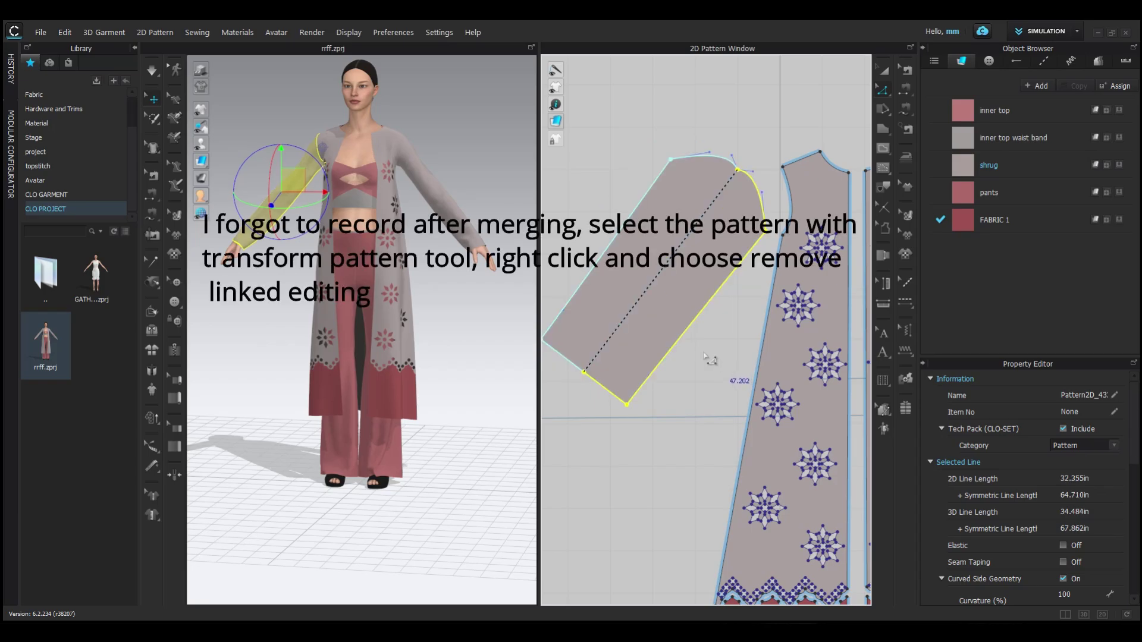
{"action": "left_click", "coordinate": [706, 356]}
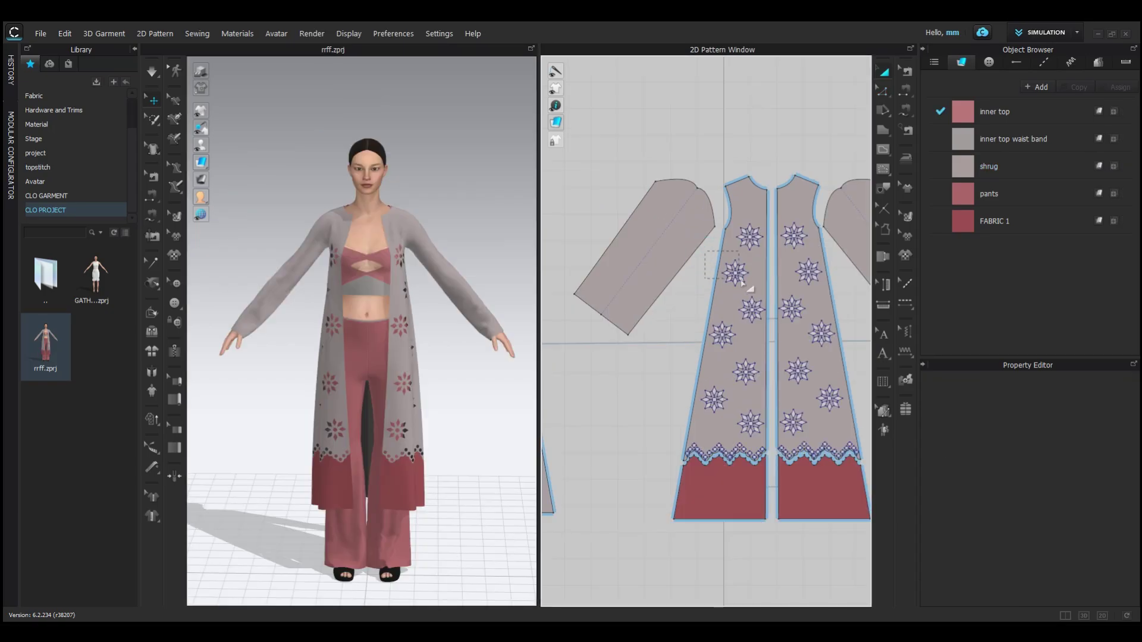
Copy a flower from the front panel and paste four staggered copies on the upper and middle part of the adjacent merged sleeve
{"action": "left_click", "coordinate": [734, 270]}
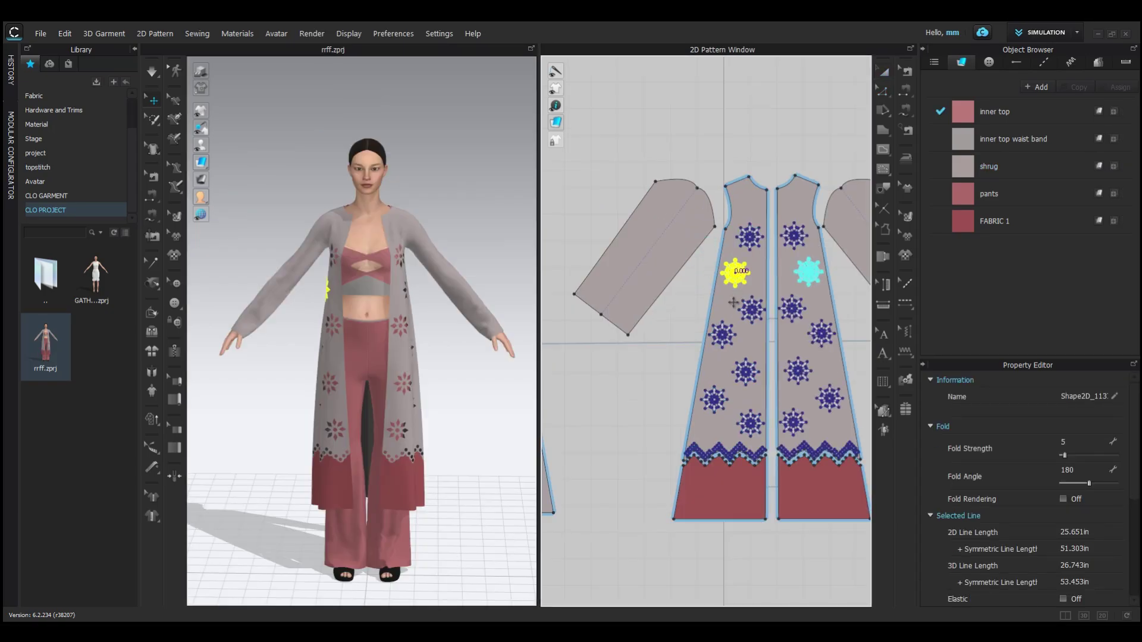
{"action": "key", "text": "ctrl+v"}
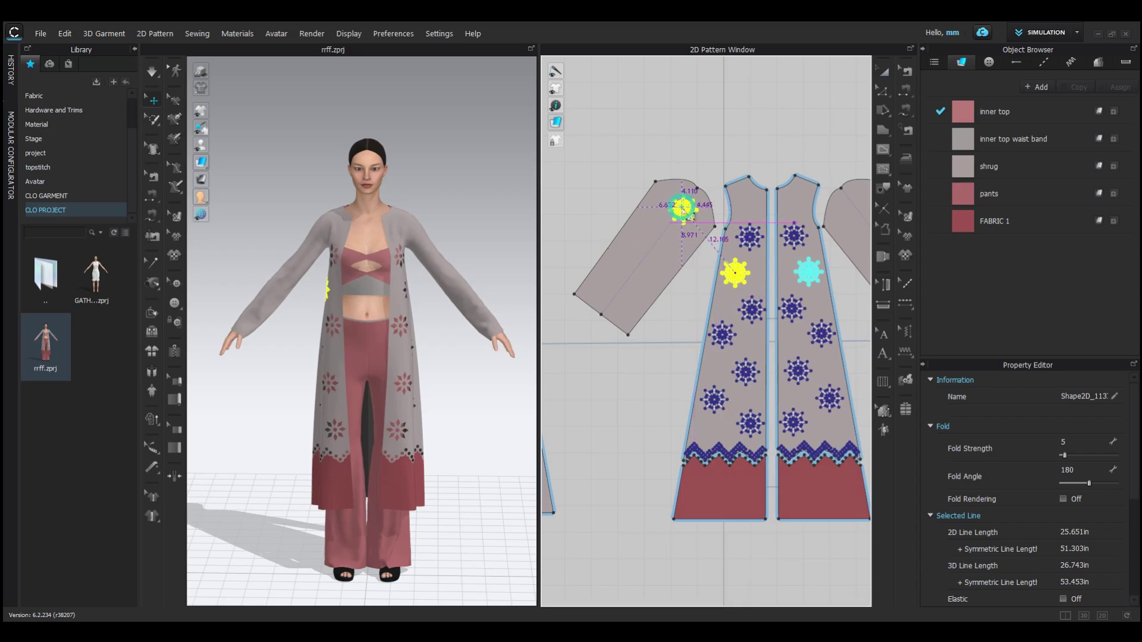
{"action": "left_click", "coordinate": [682, 208]}
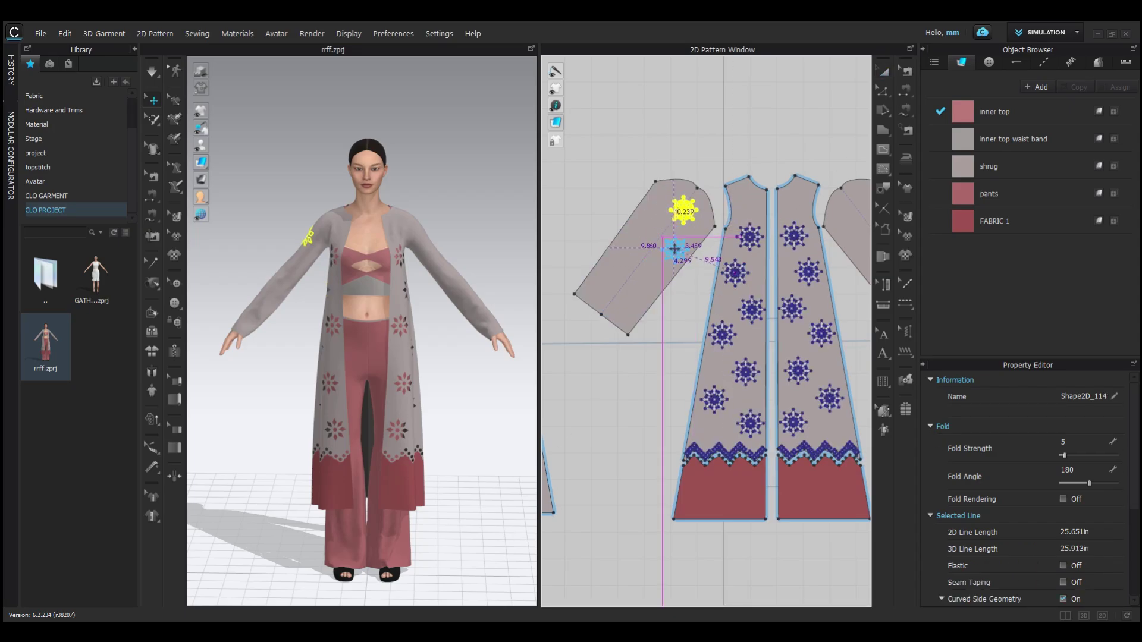
{"action": "left_click", "coordinate": [674, 249]}
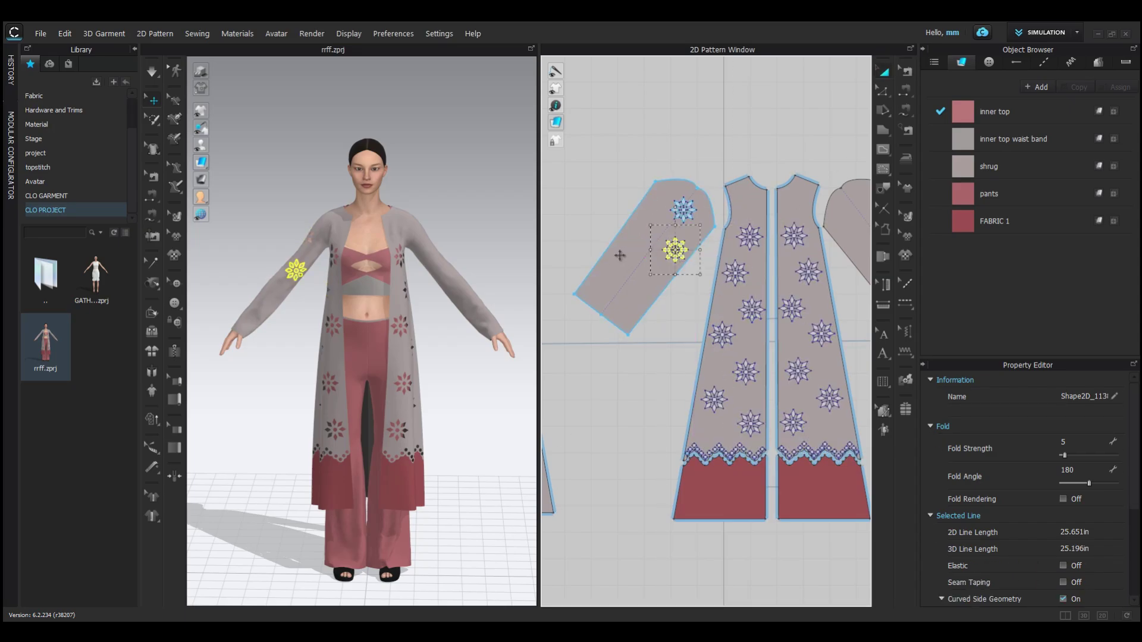
{"action": "left_click", "coordinate": [647, 235]}
{"action": "key", "text": "ctrl+v"}
{"action": "left_click", "coordinate": [640, 276]}
Paste two more flower copies side by side near the same sleeve's cuff end
{"action": "key", "text": "ctrl+v"}
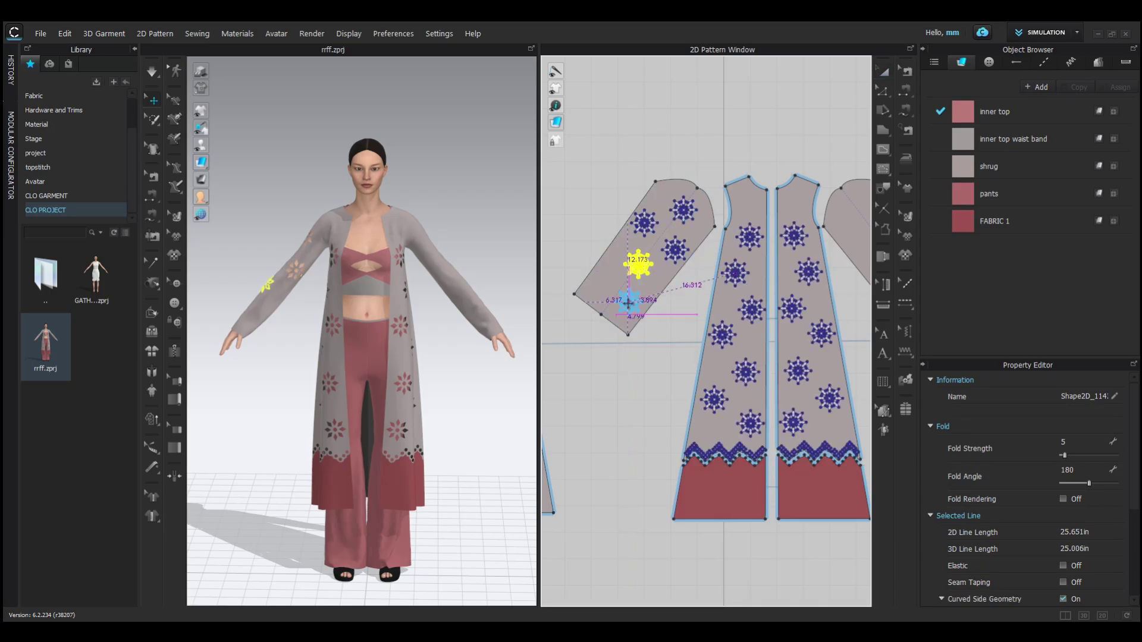
{"action": "left_click", "coordinate": [628, 306]}
{"action": "key", "text": "ctrl+v"}
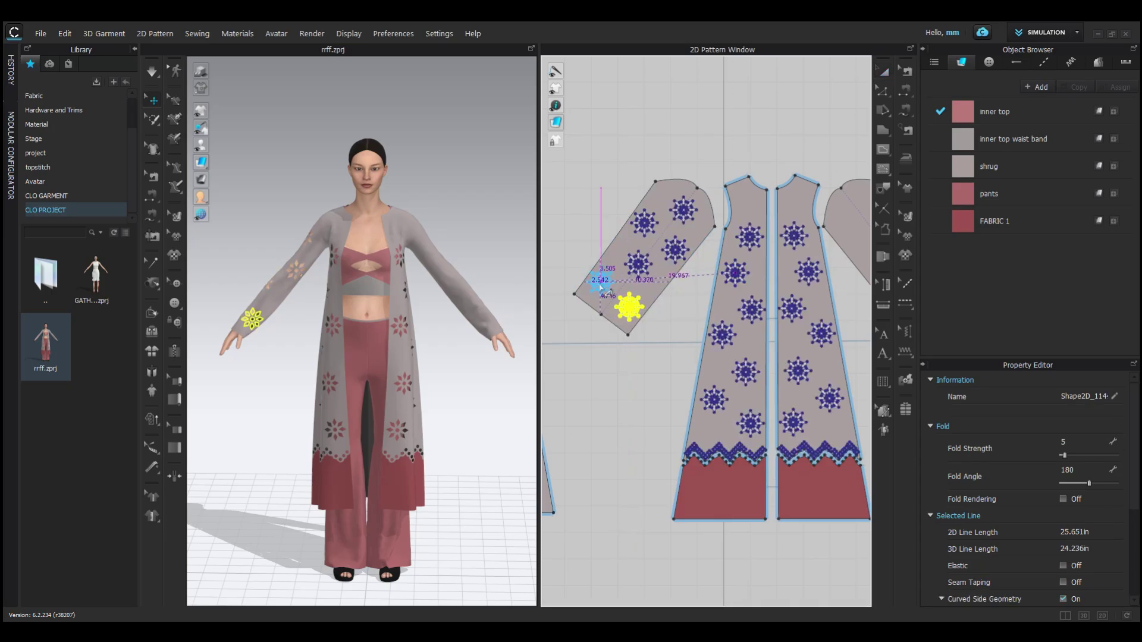
{"action": "left_click", "coordinate": [600, 287]}
{"action": "left_click", "coordinate": [656, 337]}
Copy a flower from the other front panel and paste four staggered copies on the upper and middle part of the opposite sleeve
{"action": "scroll", "coordinate": [656, 338], "scroll_direction": "down", "scroll_amount": 1}
{"action": "middle_click_drag", "start_coordinate": [656, 337], "coordinate": [556, 339]}
{"action": "middle_click_drag", "start_coordinate": [773, 339], "coordinate": [643, 329]}
{"action": "left_click", "coordinate": [614, 327]}
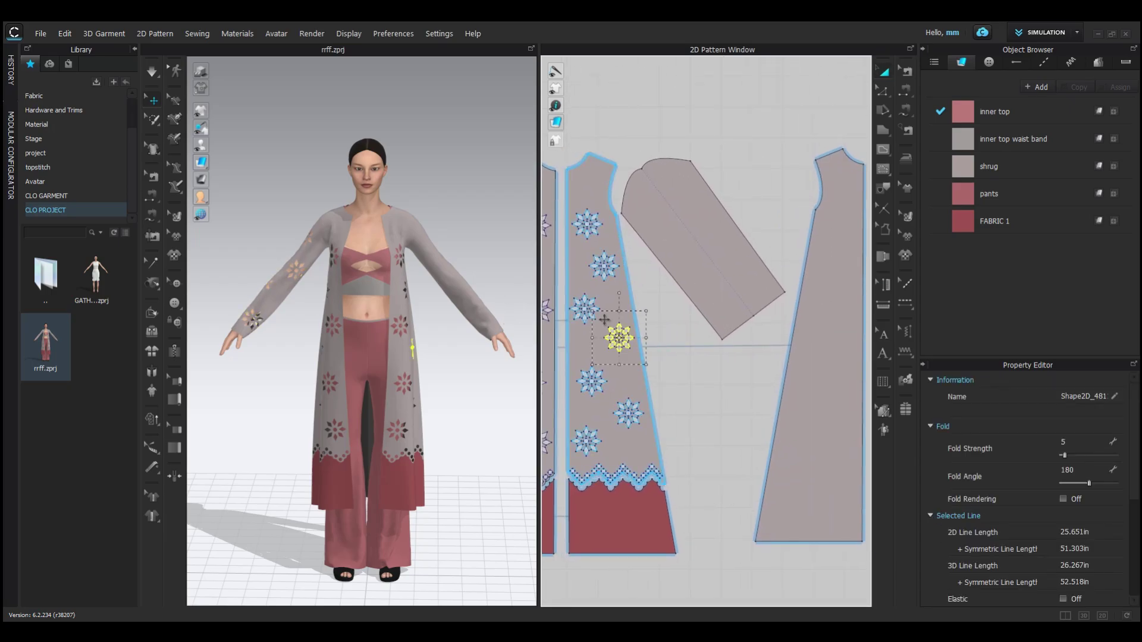
{"action": "key", "text": "ctrl+v"}
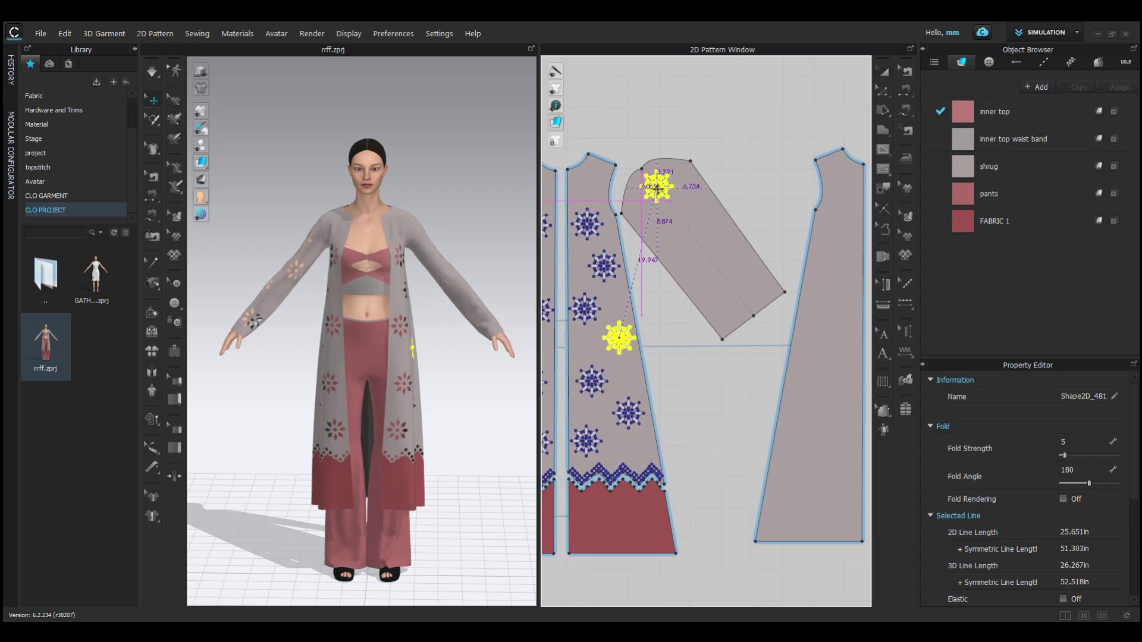
{"action": "left_click", "coordinate": [657, 187]}
{"action": "key", "text": "ctrl+v"}
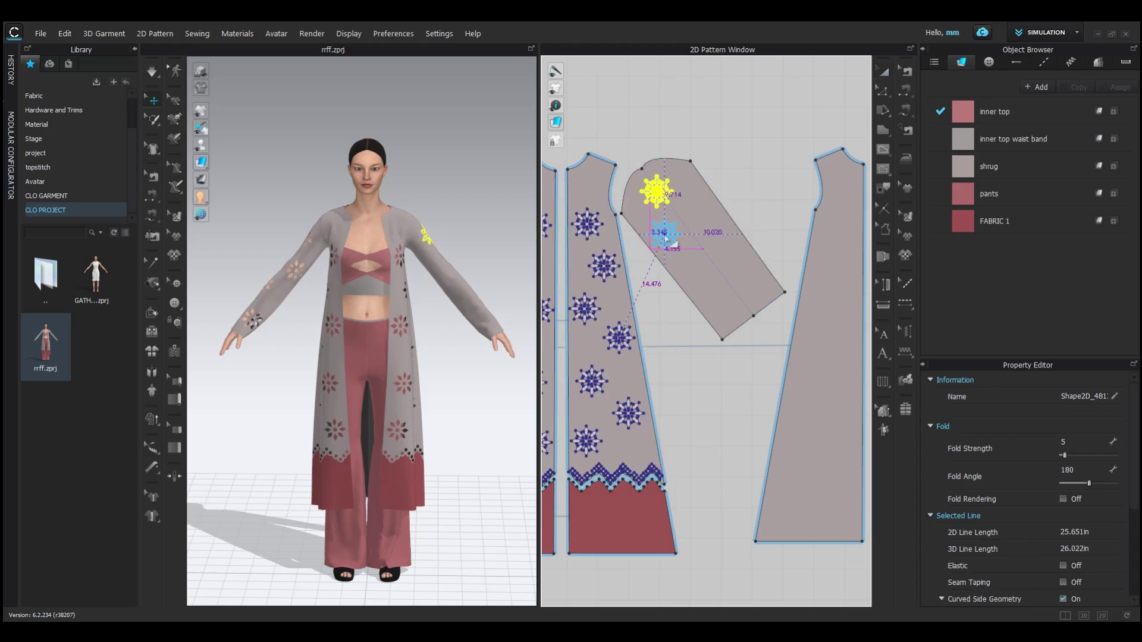
{"action": "left_click", "coordinate": [664, 235]}
{"action": "key", "text": "ctrl+v"}
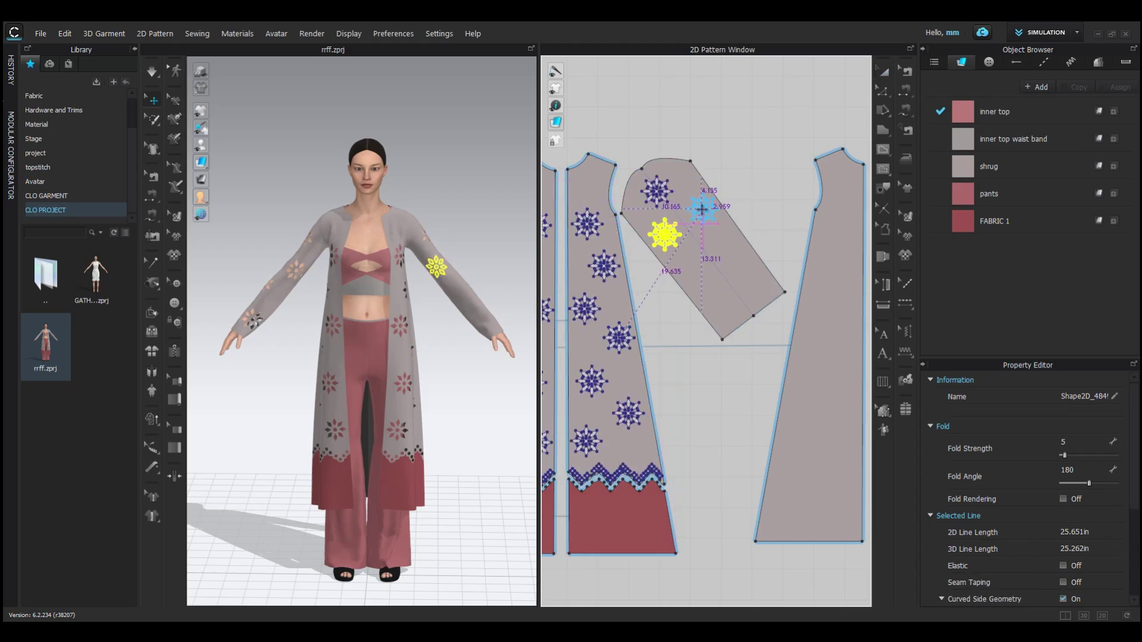
{"action": "left_click", "coordinate": [701, 208]}
{"action": "key", "text": "ctrl+v"}
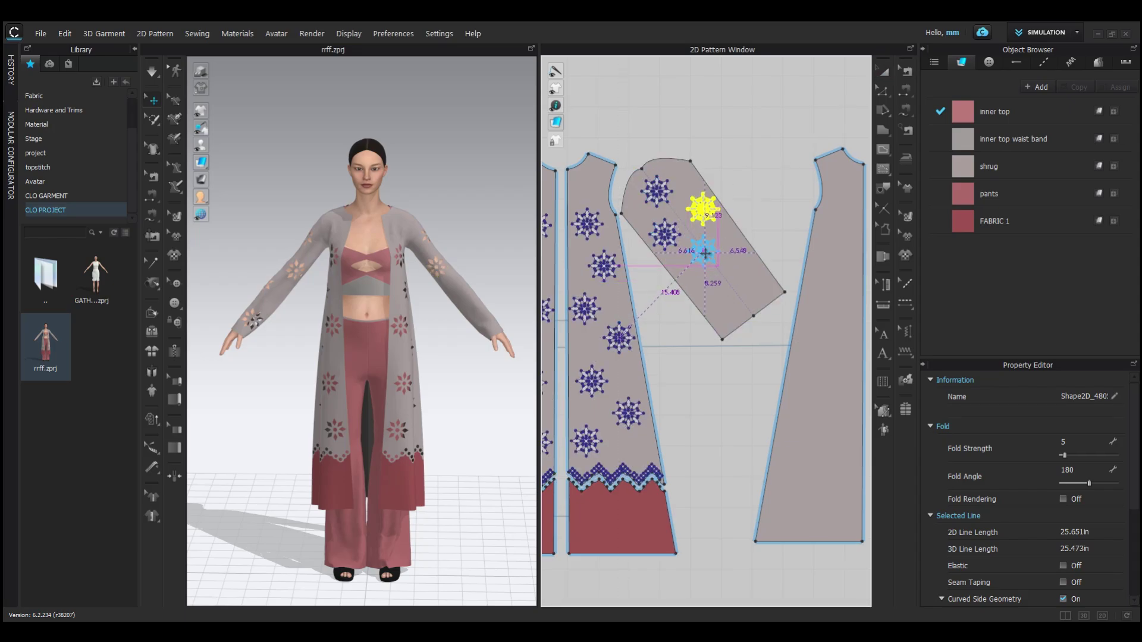
{"action": "left_click", "coordinate": [704, 253]}
Paste two more flower copies near the opposite sleeve's cuff end, and finish pasting
{"action": "key", "text": "ctrl+v"}
{"action": "left_click", "coordinate": [719, 303]}
{"action": "key", "text": "ctrl+v"}
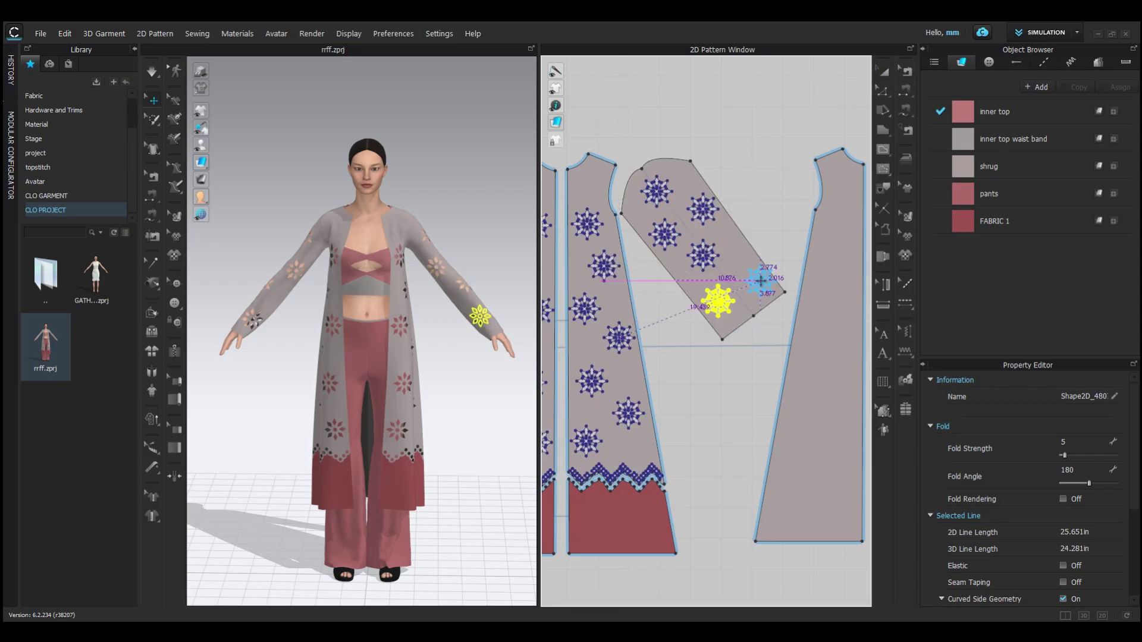
{"action": "key", "text": "Escape"}
Simulate the garment with the decorated sleeves, and check it from the back and the front
{"action": "scroll", "coordinate": [710, 366], "scroll_direction": "down", "scroll_amount": 4}
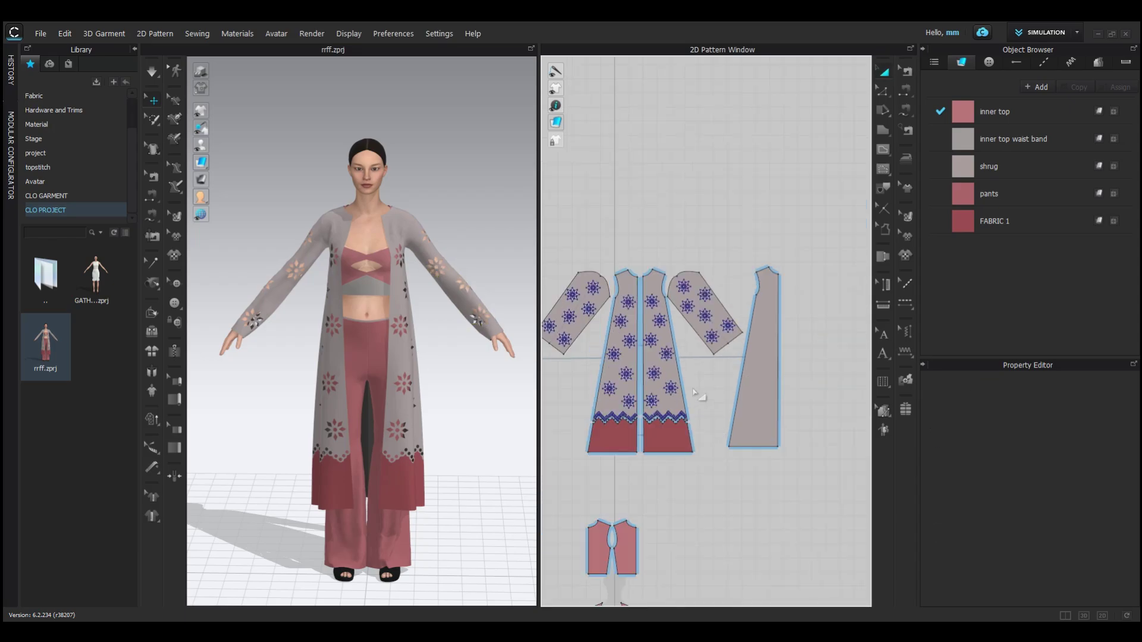
{"action": "middle_click_drag", "start_coordinate": [703, 397], "coordinate": [763, 383]}
{"action": "key", "text": "space"}
{"action": "right_click_drag", "start_coordinate": [294, 327], "coordinate": [539, 312]}
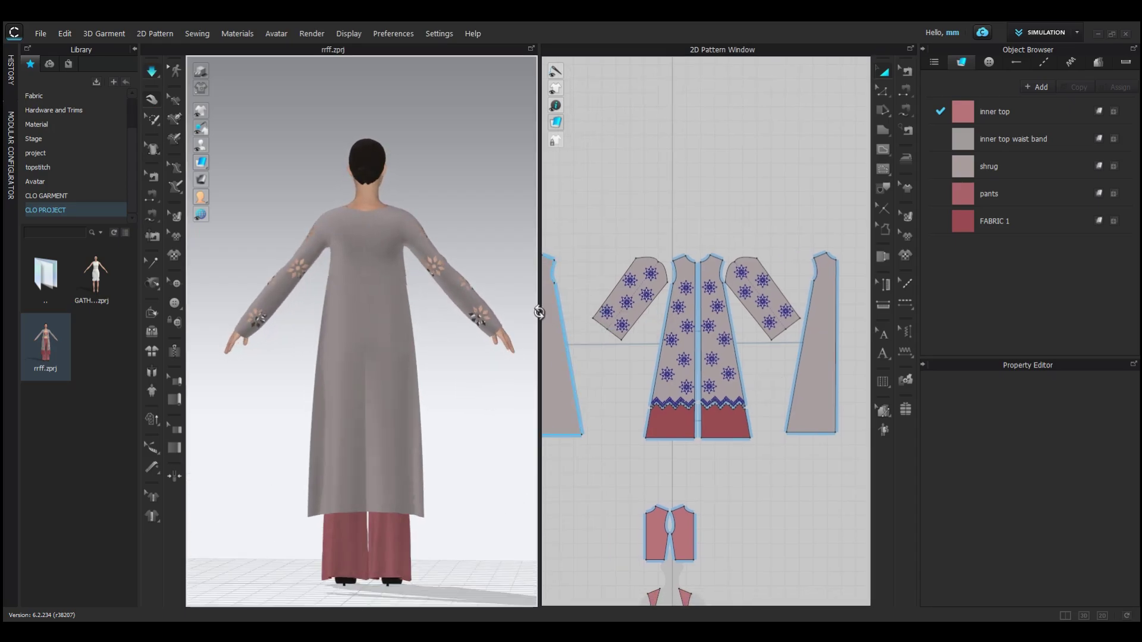
{"action": "key", "text": "2"}
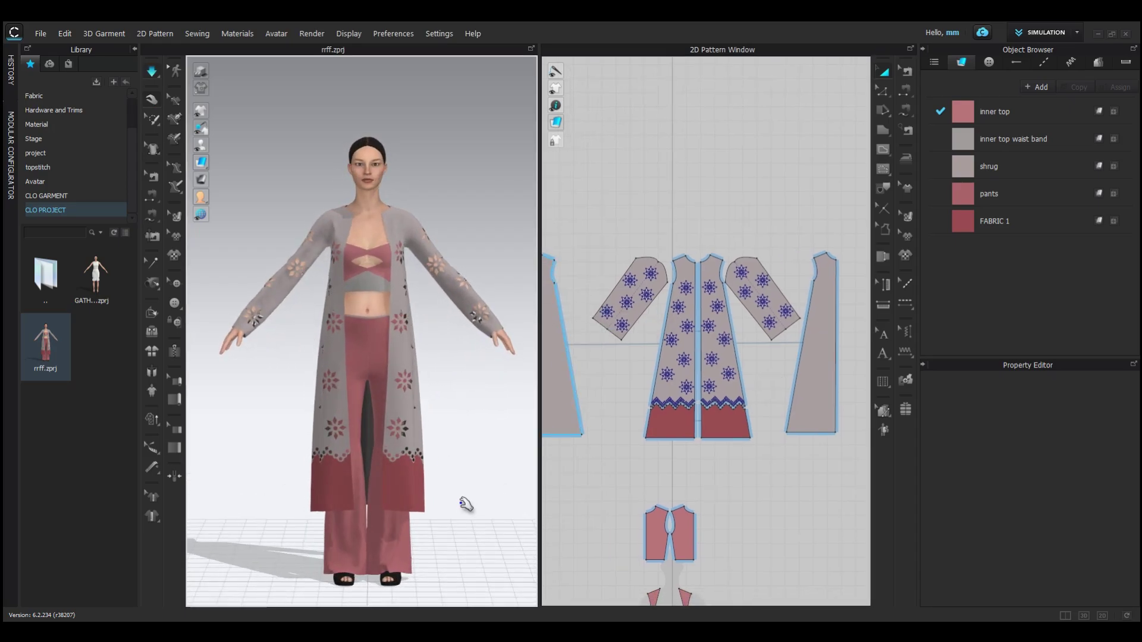
{"action": "right_click_drag", "start_coordinate": [470, 440], "coordinate": [438, 332]}
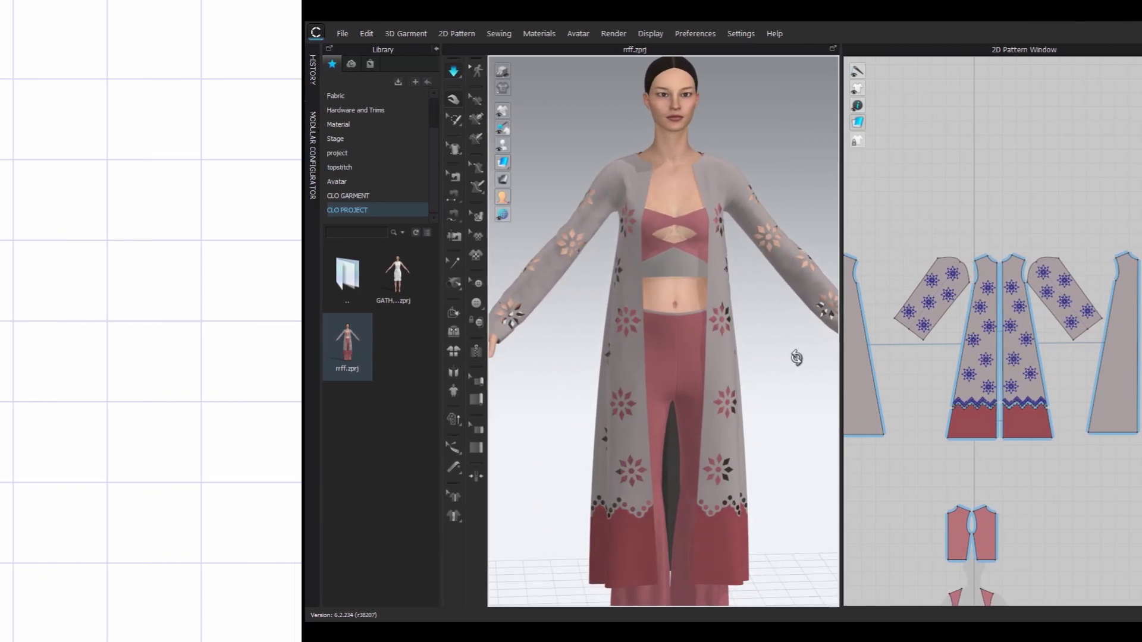